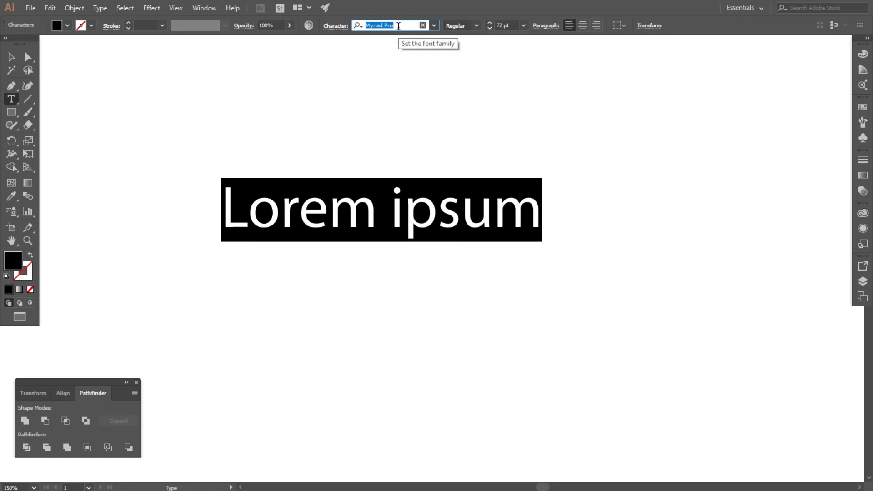
# Set the font of the placeholder text to Evogria and replace the wording with "TYPE 3D"
pyautogui.write('evo')
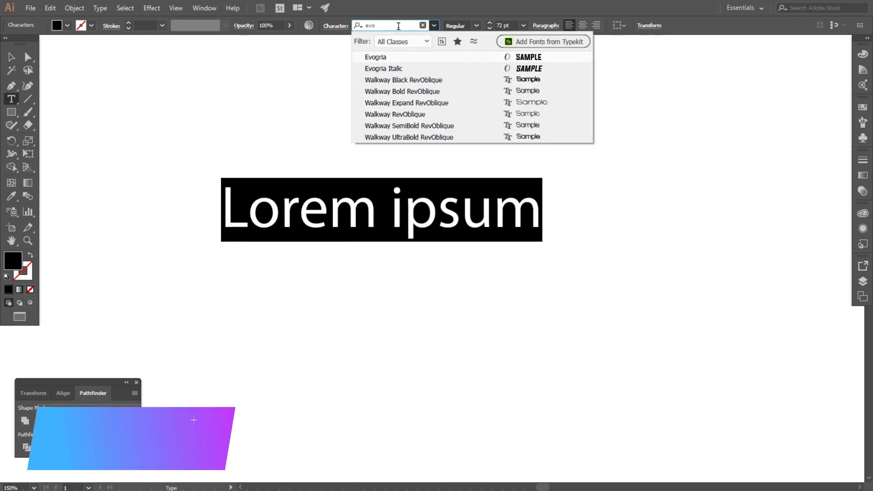
pyautogui.click(395, 57)
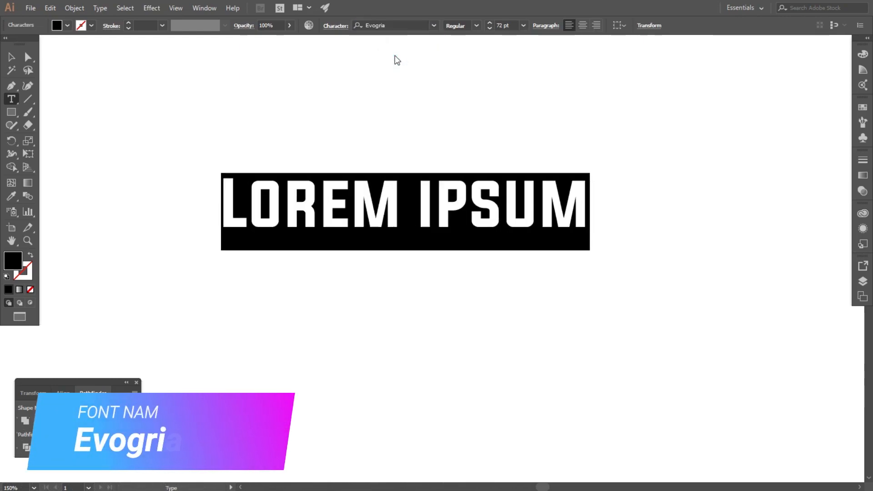
pyautogui.write('TY')
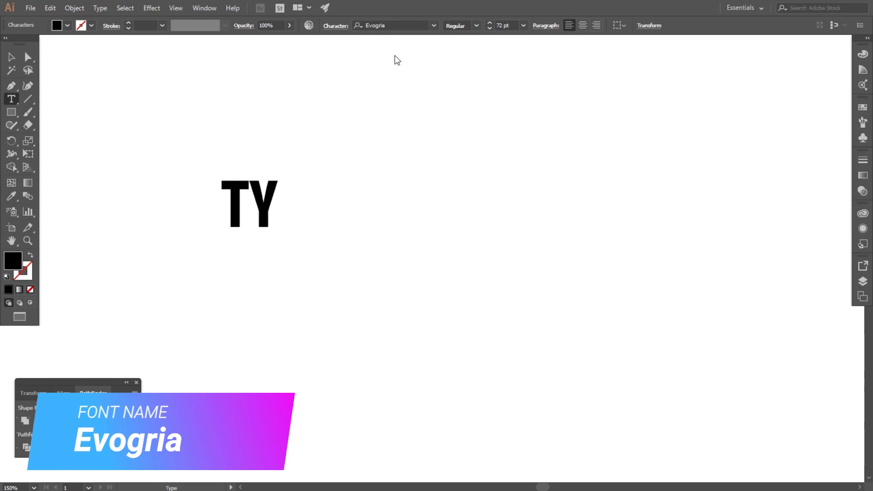
pyautogui.write('PE')
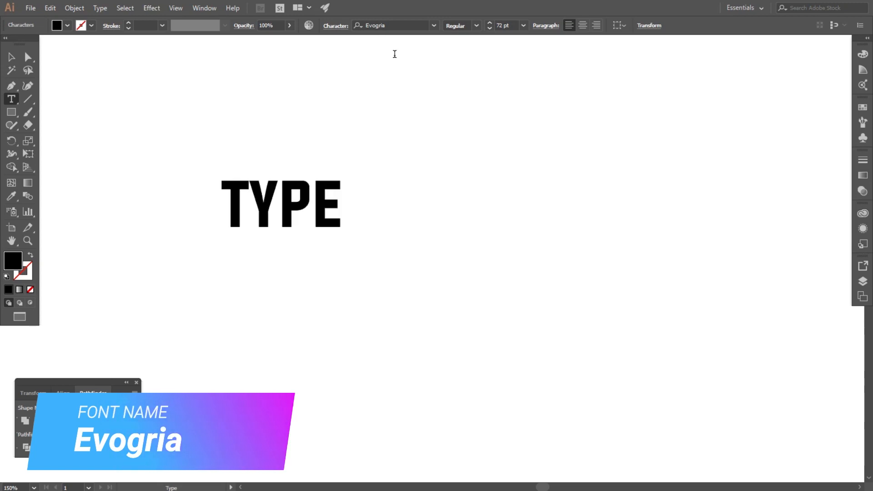
pyautogui.write(' 3D')
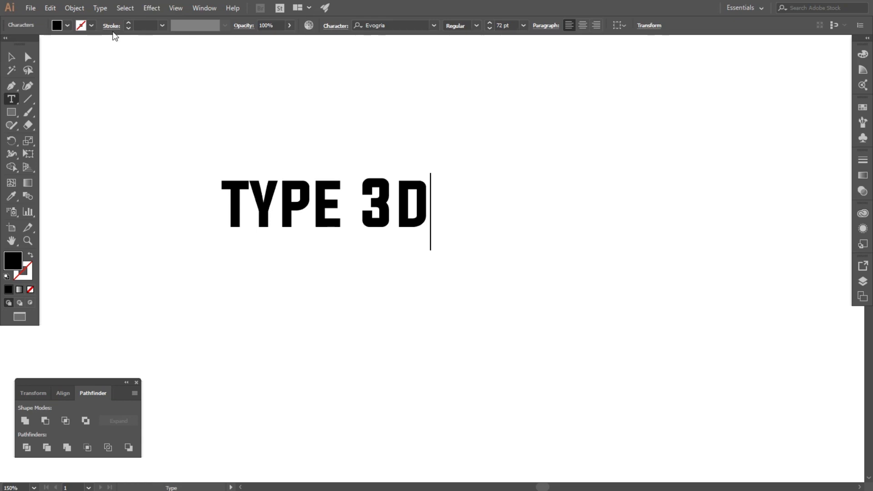
# Convert the "TYPE 3D" text to outlines
pyautogui.click(11, 58)
pyautogui.rightClick(307, 190)
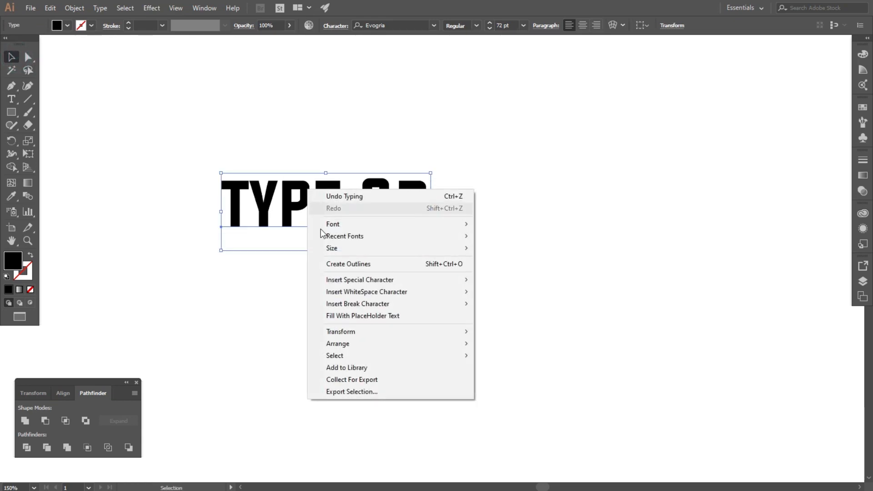
pyautogui.click(394, 264)
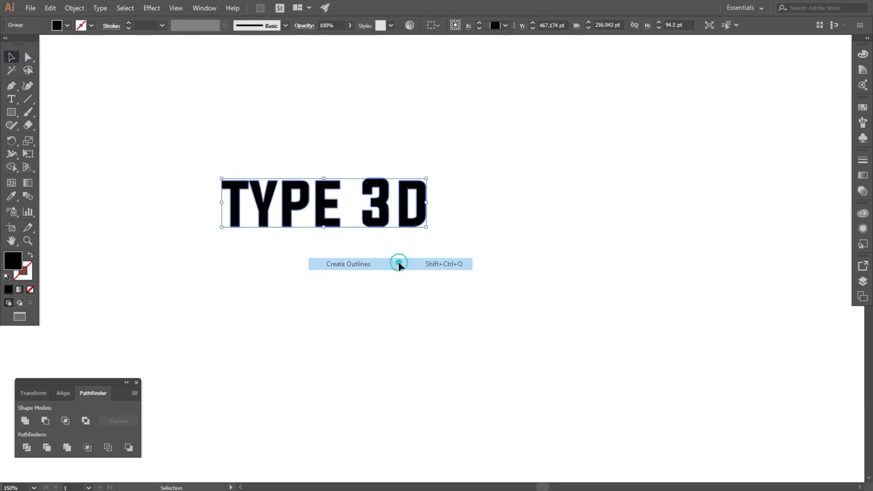
# Scale the outlined lettering up proportionally to about 422 pt wide
pyautogui.moveTo(388, 200); pyautogui.dragTo(479, 207)
pyautogui.hotkey('ctrl', '=')
pyautogui.hotkey('ctrl', '=')
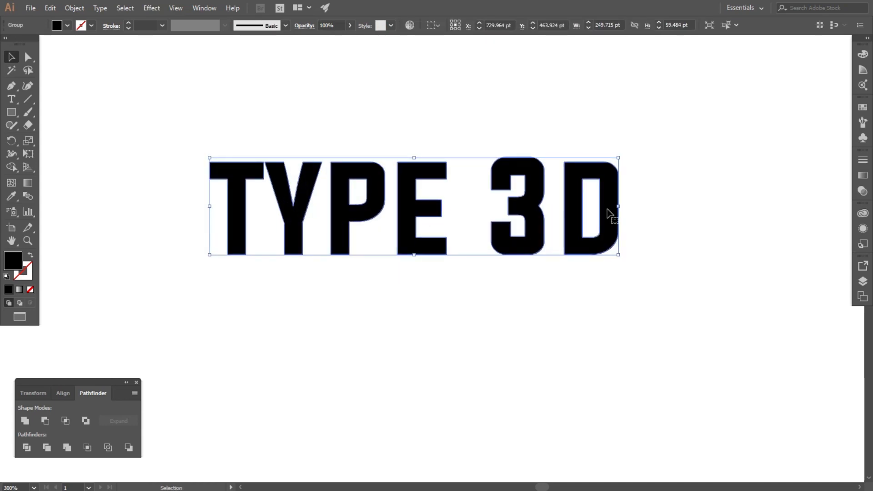
pyautogui.moveTo(616, 209); pyautogui.dragTo(761, 208)
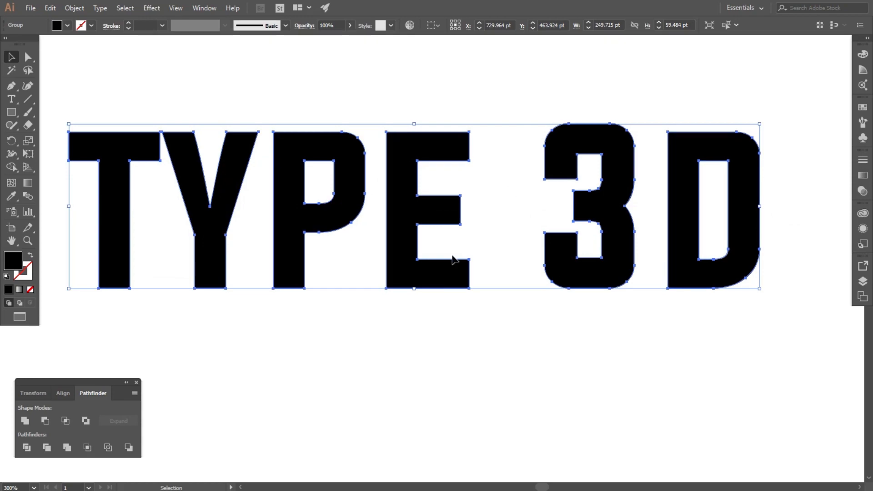
pyautogui.hotkey('ctrl', '-')
pyautogui.click(347, 333)
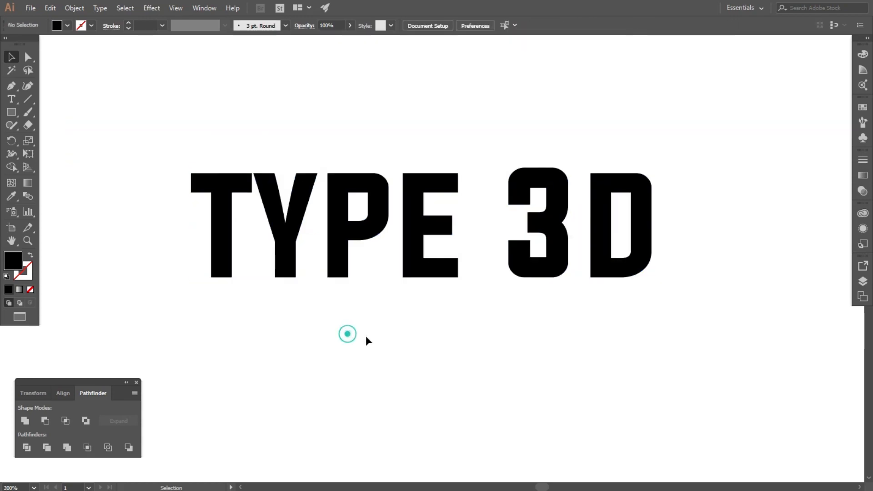
# Slightly round the live corners of all the outlined letters with the Direct Selection tool
pyautogui.click(344, 219)
pyautogui.click(28, 57)
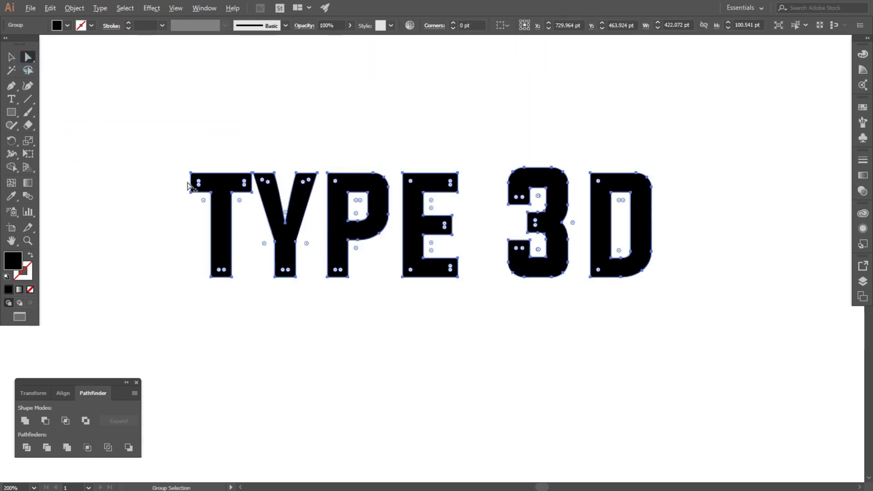
pyautogui.scroll(5, 191, 184)
pyautogui.moveTo(191, 144); pyautogui.dragTo(189, 142)
pyautogui.click(116, 103)
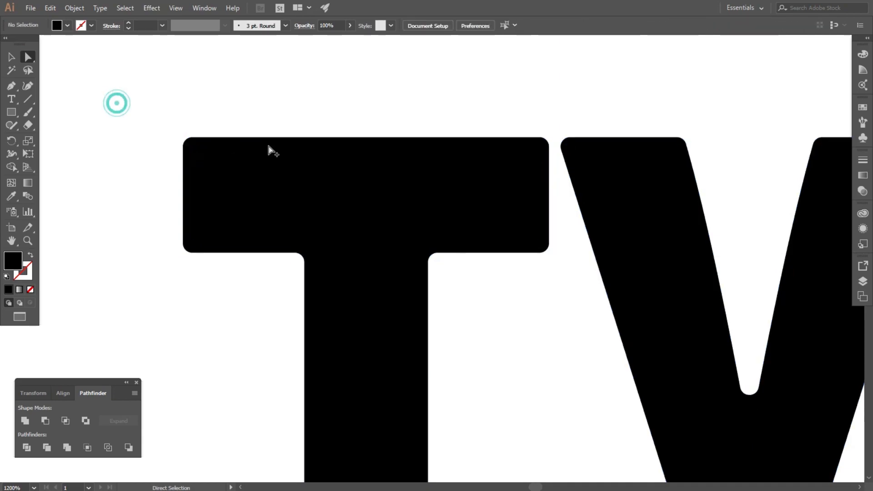
# Ungroup the outlined lettering into separate letters
pyautogui.scroll(-3, 269, 147)
pyautogui.click(12, 57)
pyautogui.click(164, 152)
pyautogui.scroll(-3, 200, 196)
pyautogui.rightClick(382, 196)
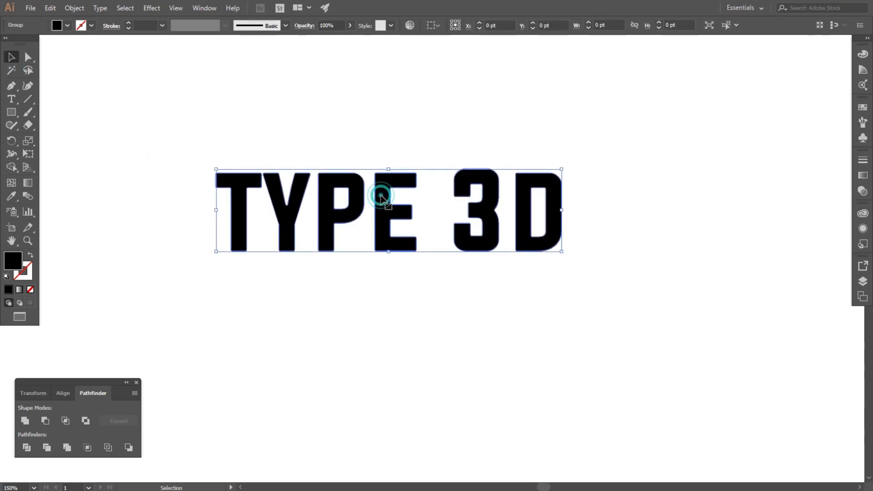
pyautogui.click(405, 275)
pyautogui.click(522, 328)
# Stretch the letter D slightly taller so that it matches the height of the 3
pyautogui.moveTo(441, 148); pyautogui.dragTo(600, 310)
pyautogui.rightClick(551, 194)
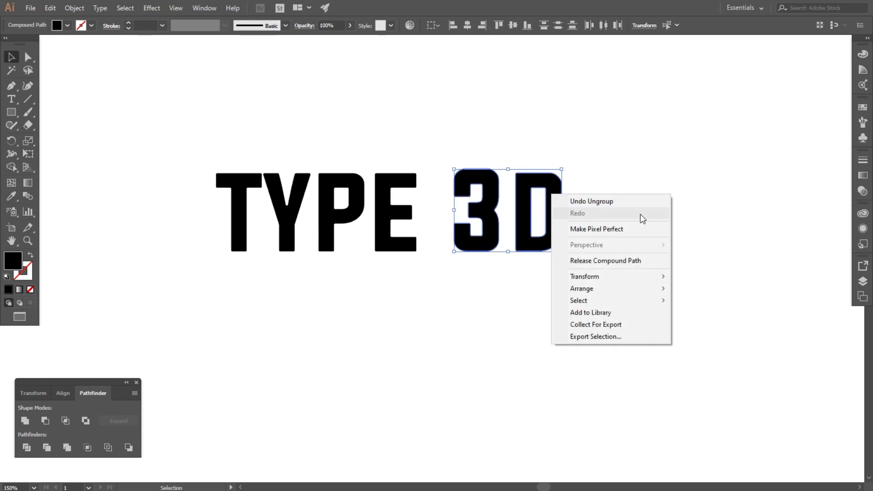
pyautogui.click(654, 165)
pyautogui.click(553, 191)
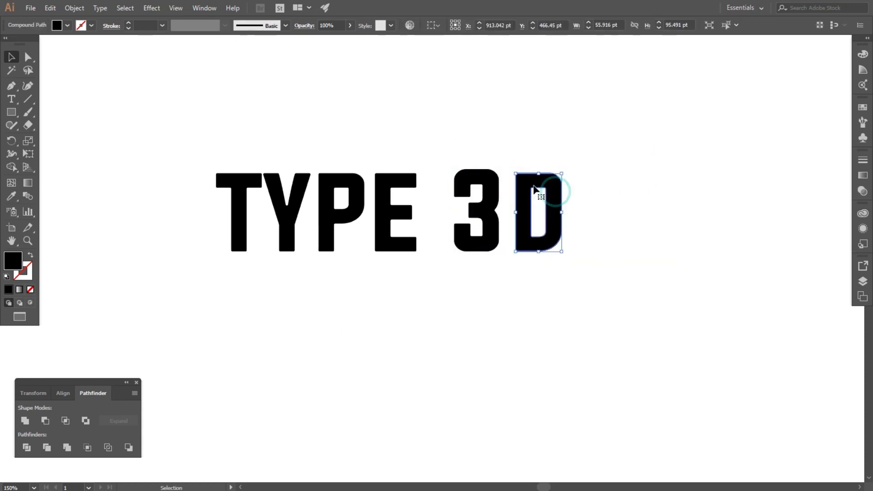
pyautogui.scroll(3, 536, 183)
pyautogui.moveTo(546, 161); pyautogui.dragTo(547, 149)
pyautogui.click(668, 189)
pyautogui.scroll(-1, 474, 194)
# Group the characters 3 and D together
pyautogui.moveTo(353, 114); pyautogui.dragTo(596, 370)
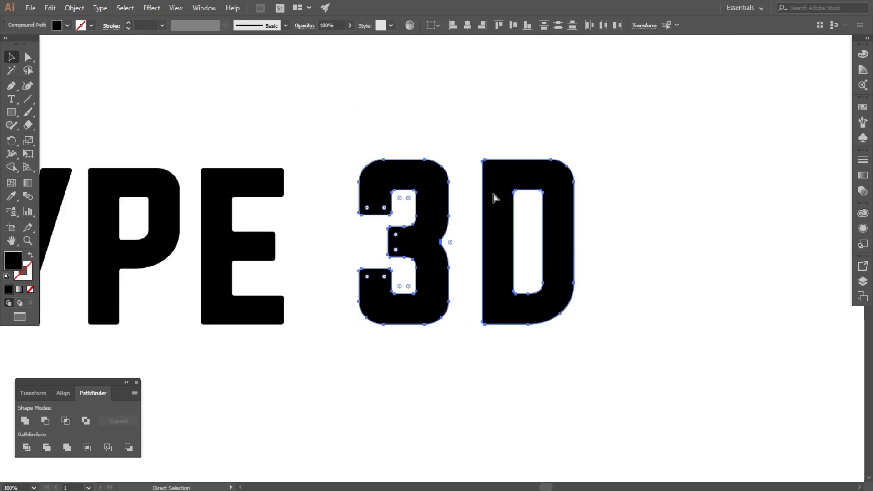
pyautogui.click(664, 202)
pyautogui.scroll(-3, 674, 207)
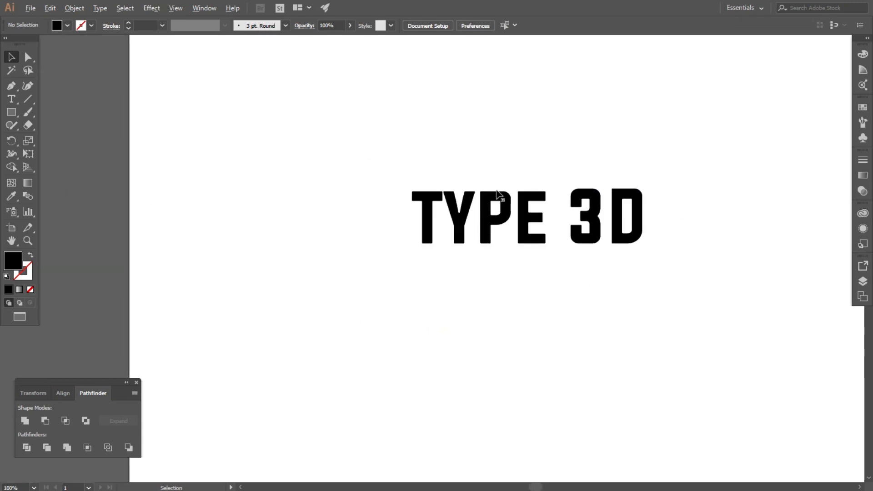
# Group the letters of the word TYPE and move the word further away from 3D
pyautogui.moveTo(392, 156); pyautogui.dragTo(541, 255)
pyautogui.scroll(1, 538, 207)
pyautogui.press('a')
pyautogui.press('v')
pyautogui.click(507, 327)
pyautogui.moveTo(498, 234); pyautogui.dragTo(406, 234)
pyautogui.click(440, 295)
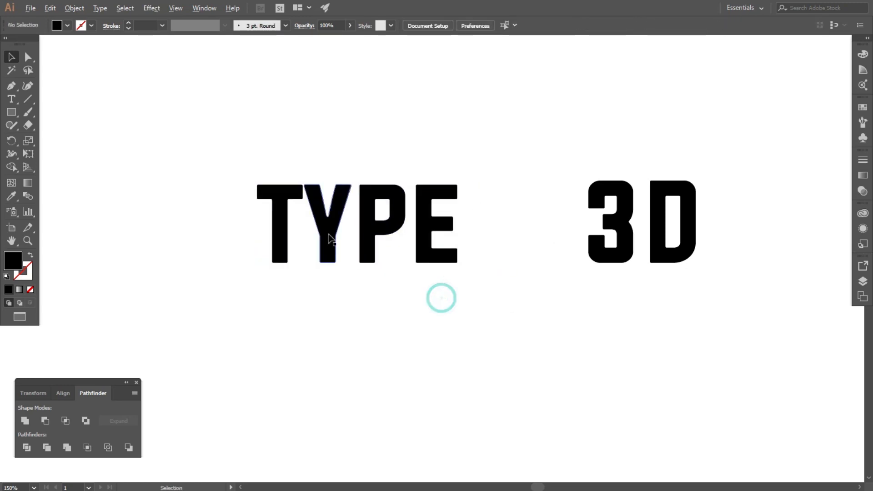
# Scale both words up together so that the lettering fills much more of the artboard
pyautogui.scroll(-2, 335, 241)
pyautogui.moveTo(245, 164); pyautogui.dragTo(501, 268)
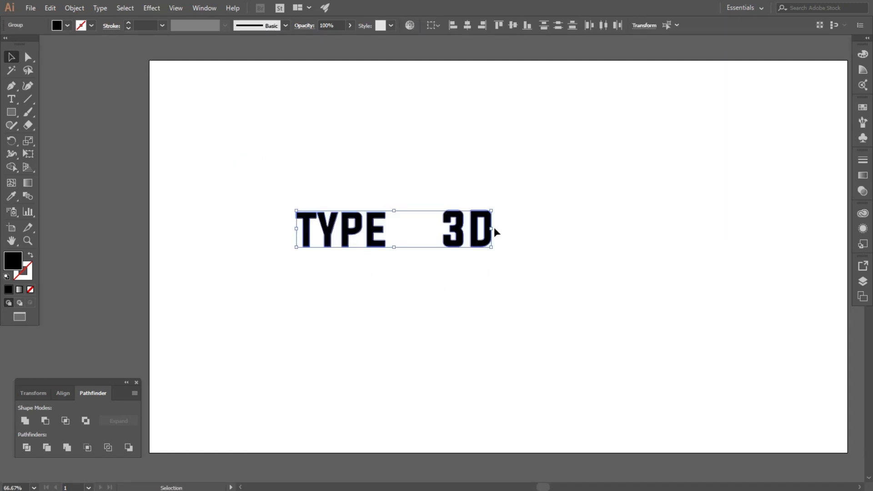
pyautogui.moveTo(495, 228); pyautogui.dragTo(818, 272)
pyautogui.hotkey('ctrl', '+')
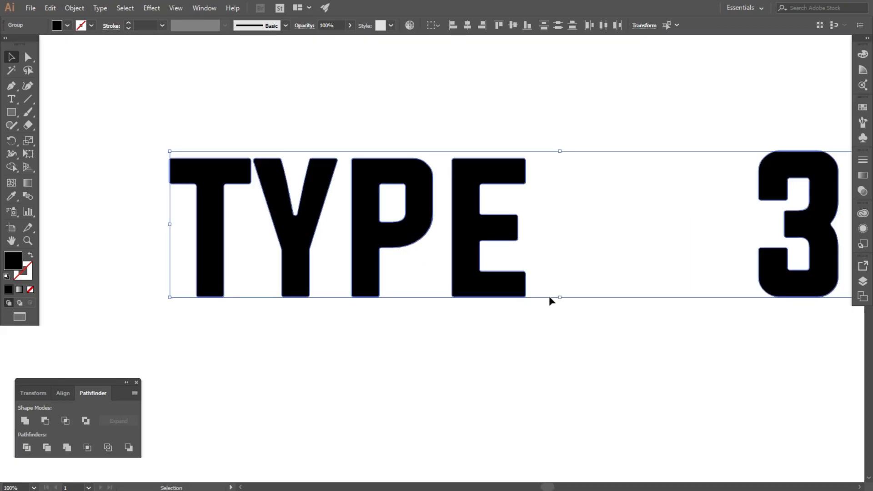
# Move the 3D group closer to TYPE with the tops of both words aligned
pyautogui.click(615, 273)
pyautogui.moveTo(795, 230); pyautogui.dragTo(615, 237)
pyautogui.click(247, 188)
# Fill all the lettering with yellow-green, hex D8D825
pyautogui.moveTo(246, 188); pyautogui.dragTo(750, 350)
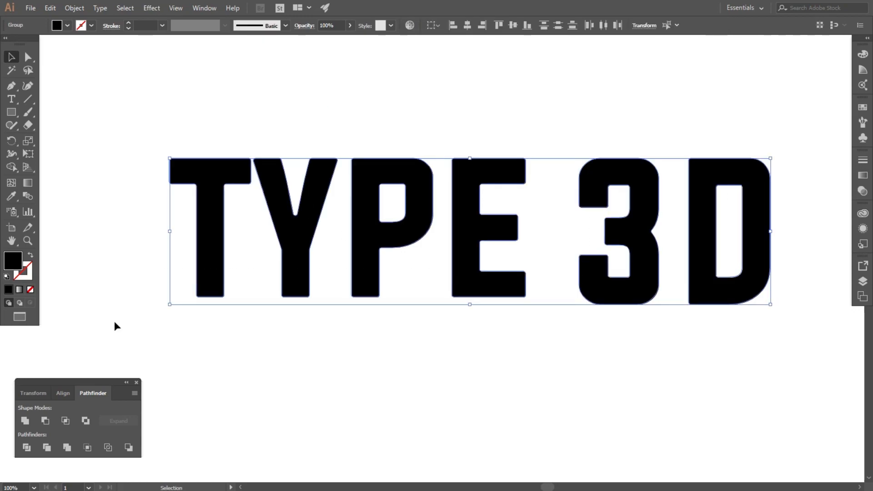
pyautogui.doubleClick(10, 262)
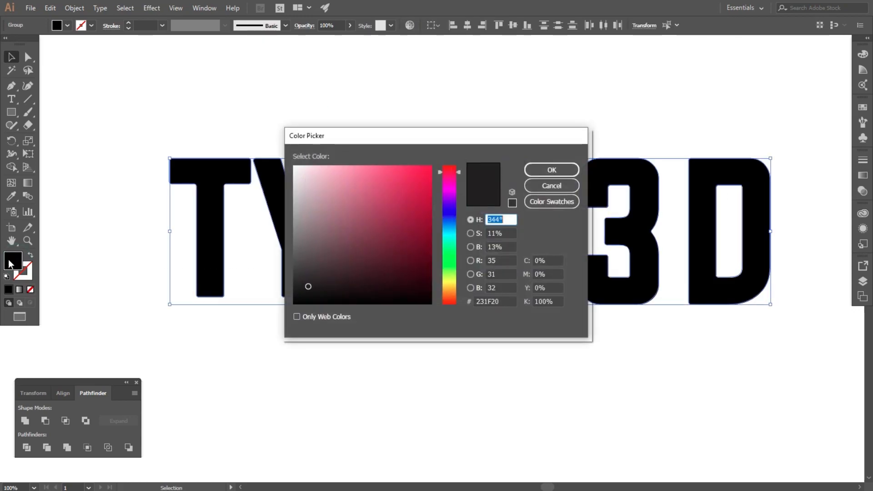
pyautogui.click(447, 282)
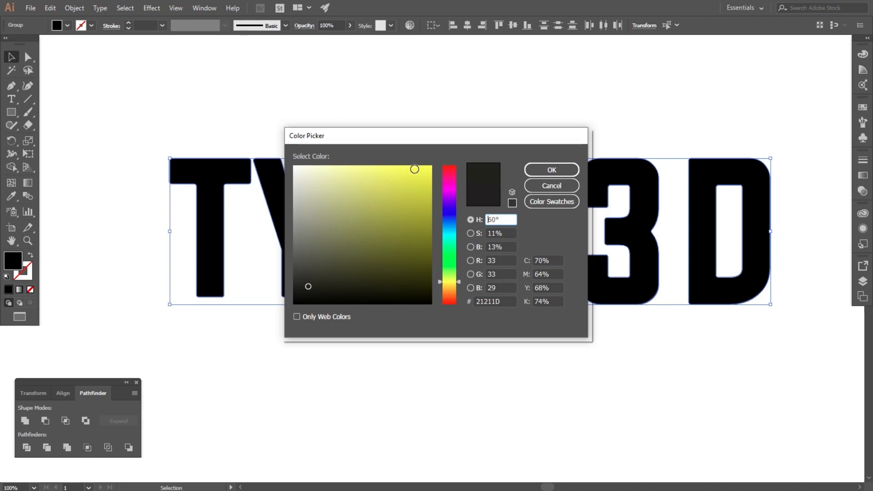
pyautogui.click(415, 169)
pyautogui.moveTo(413, 170); pyautogui.dragTo(409, 186)
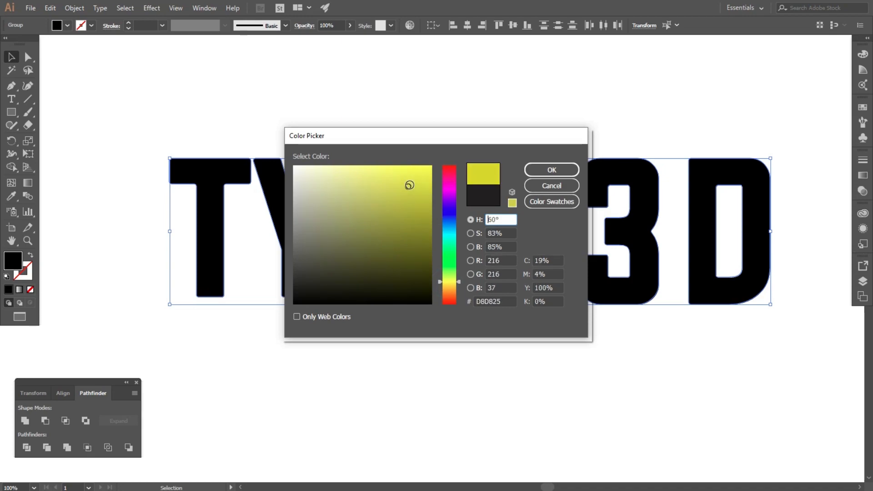
pyautogui.click(553, 170)
pyautogui.click(454, 123)
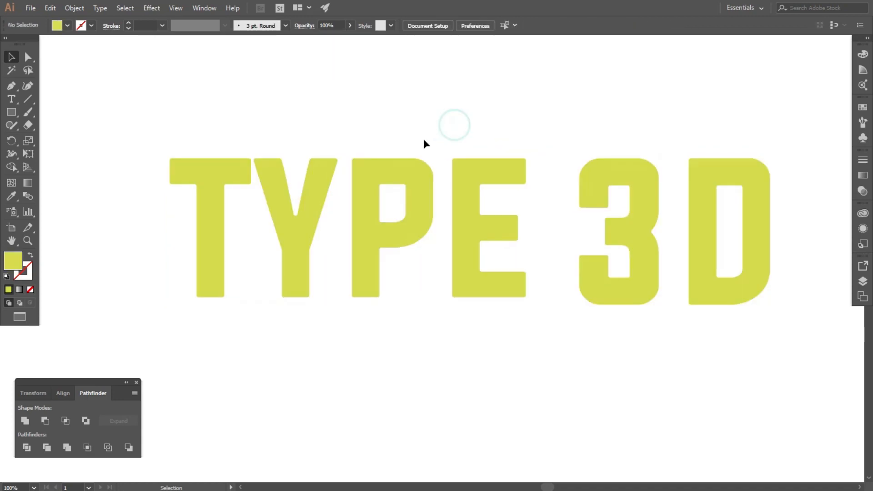
# Move the whole lettering up on the artboard to free space below it
pyautogui.scroll(-4, 419, 141)
pyautogui.scroll(2, 409, 143)
pyautogui.scroll(1, 408, 138)
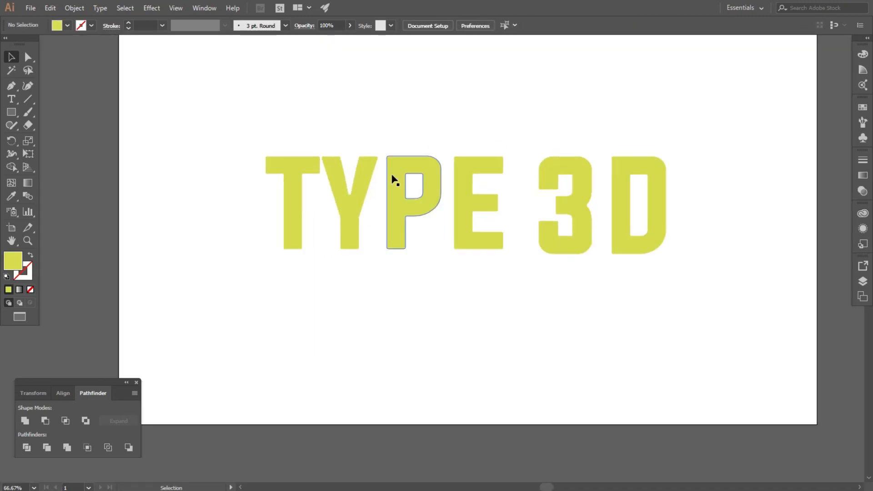
pyautogui.click(392, 177)
pyautogui.scroll(-1, 333, 179)
pyautogui.click(296, 136)
pyautogui.moveTo(261, 125); pyautogui.dragTo(562, 258)
pyautogui.moveTo(551, 214); pyautogui.dragTo(532, 170)
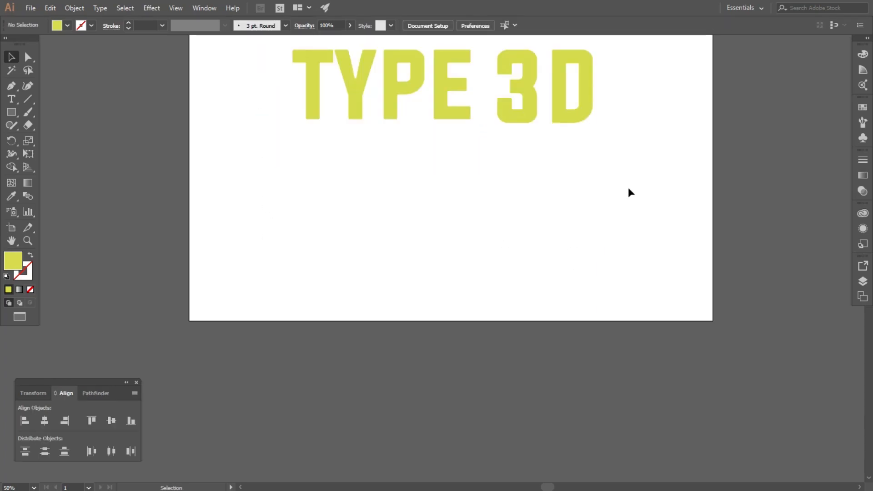
# Draw a vertical rectangle about 30 pt wide and 576 pt high below the lettering and place a copy directly beside its right edge
pyautogui.click(12, 113)
pyautogui.scroll(2, 262, 209)
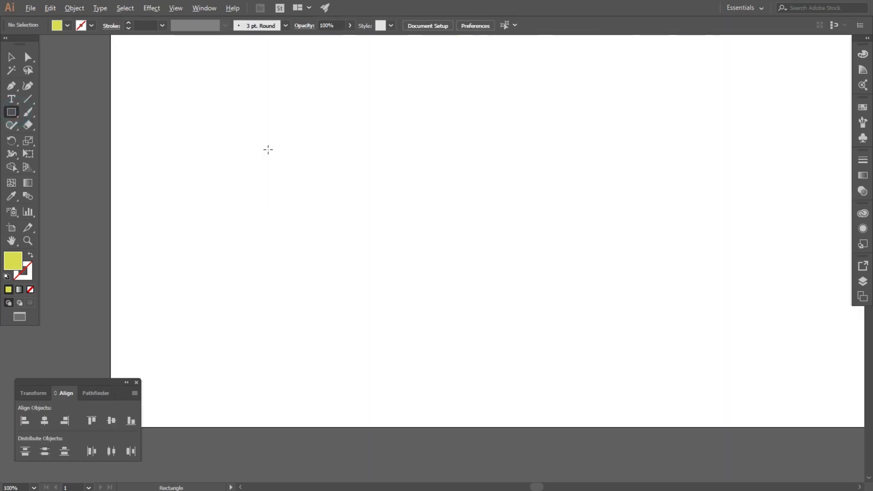
pyautogui.moveTo(274, 97); pyautogui.dragTo(291, 410)
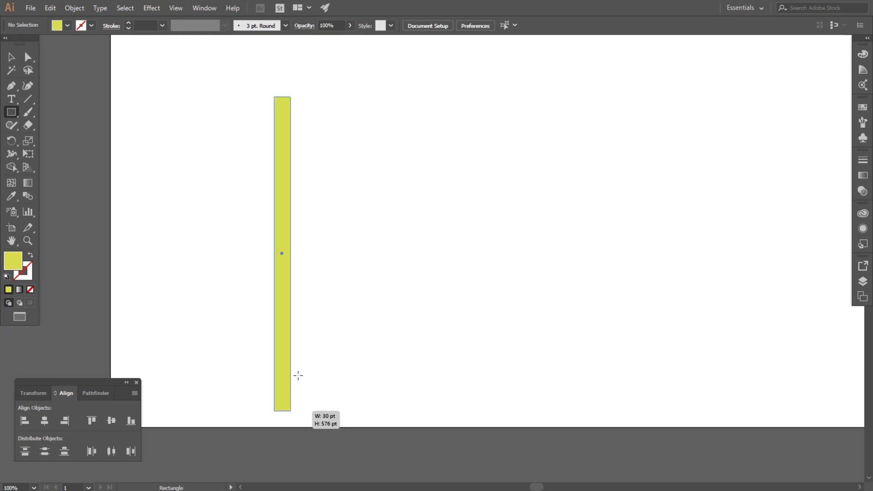
pyautogui.click(12, 58)
pyautogui.moveTo(280, 132); pyautogui.dragTo(295, 133)
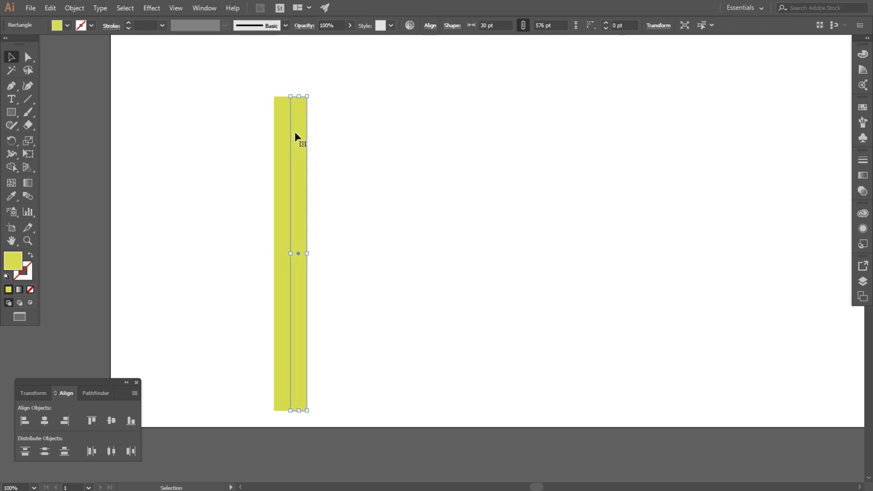
# Fill the copied right-hand rectangle with black
pyautogui.click(9, 198)
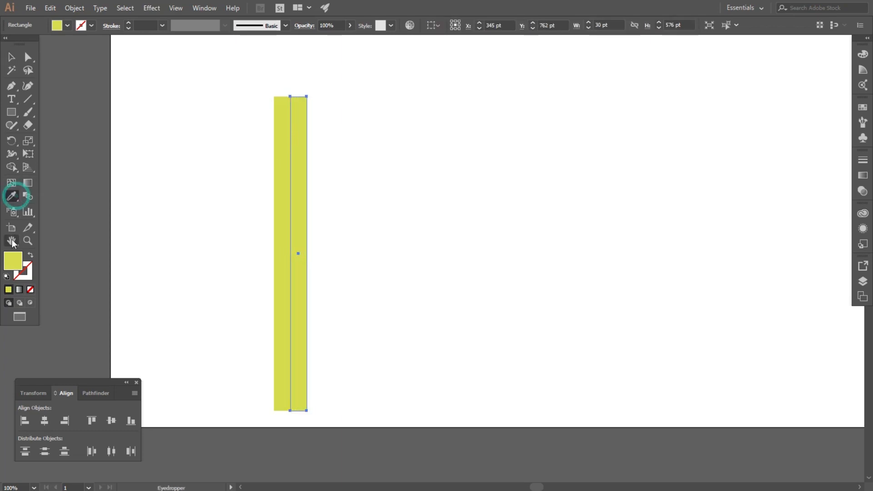
pyautogui.doubleClick(13, 261)
pyautogui.moveTo(338, 230); pyautogui.dragTo(290, 306)
pyautogui.click(552, 171)
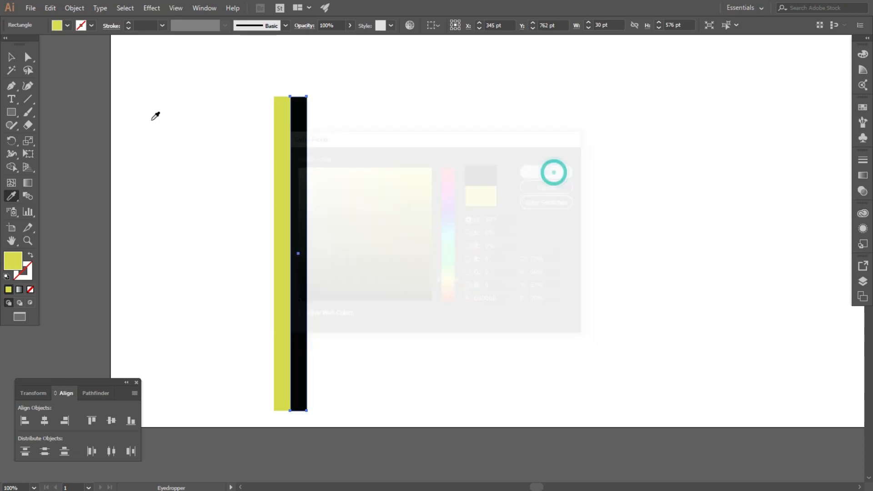
# Make the left yellow-green rectangle white by sampling the blank artboard with the Eyedropper
pyautogui.click(11, 62)
pyautogui.click(275, 133)
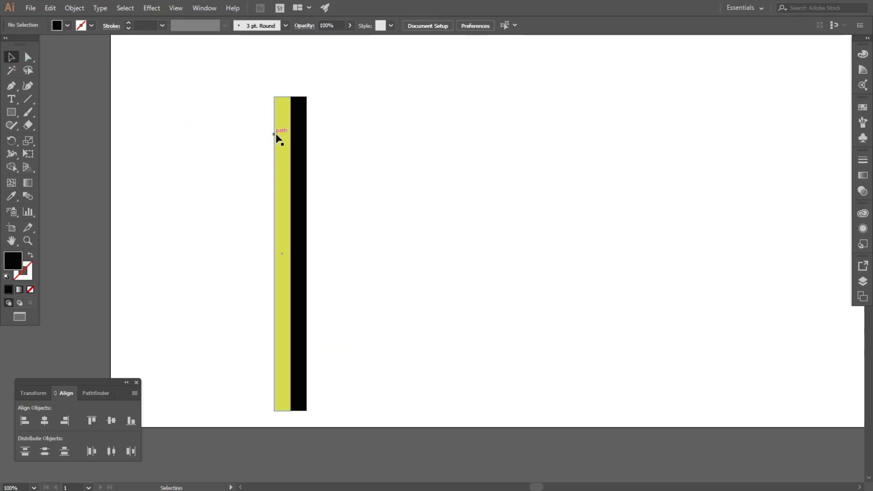
pyautogui.click(11, 196)
pyautogui.click(232, 154)
pyautogui.press('v')
pyautogui.click(149, 92)
# Duplicate the white-and-black rectangle pair side by side until there are five pairs, and add one more white rectangle at the end
pyautogui.moveTo(205, 77); pyautogui.dragTo(347, 257)
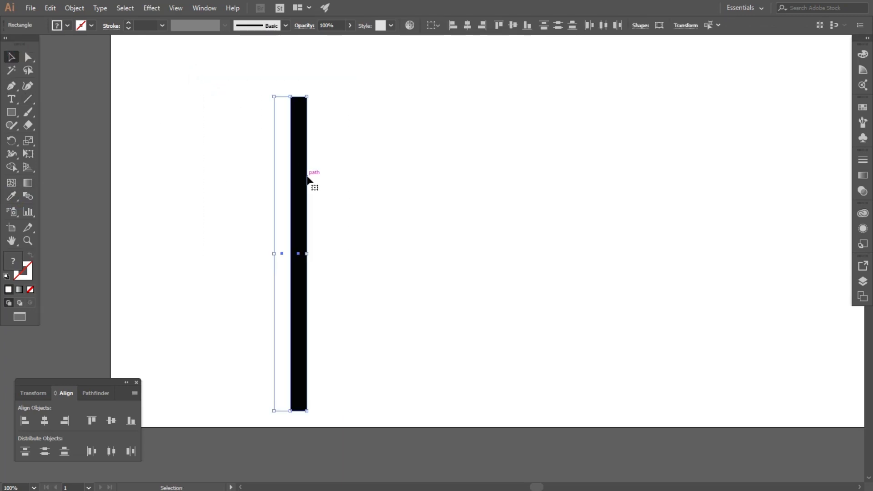
pyautogui.click(304, 169)
pyautogui.moveTo(304, 169); pyautogui.dragTo(437, 176)
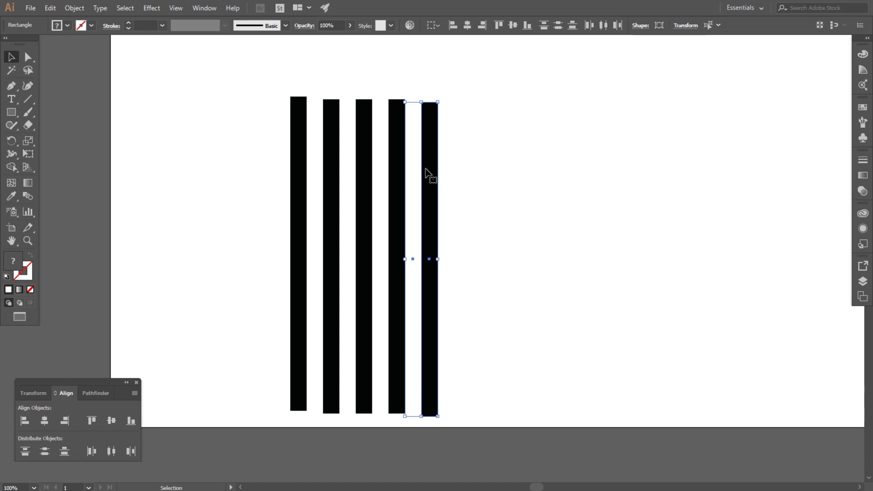
pyautogui.click(454, 155)
pyautogui.moveTo(415, 150); pyautogui.dragTo(446, 154)
# Align all the stripes to their bottom edges and rotate the whole set 90° so the stripes run horizontally
pyautogui.moveTo(199, 85); pyautogui.dragTo(552, 212)
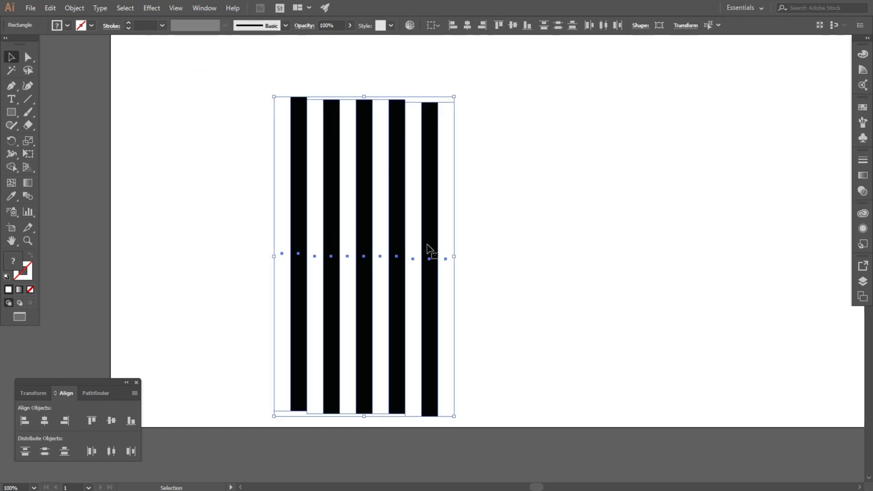
pyautogui.click(131, 421)
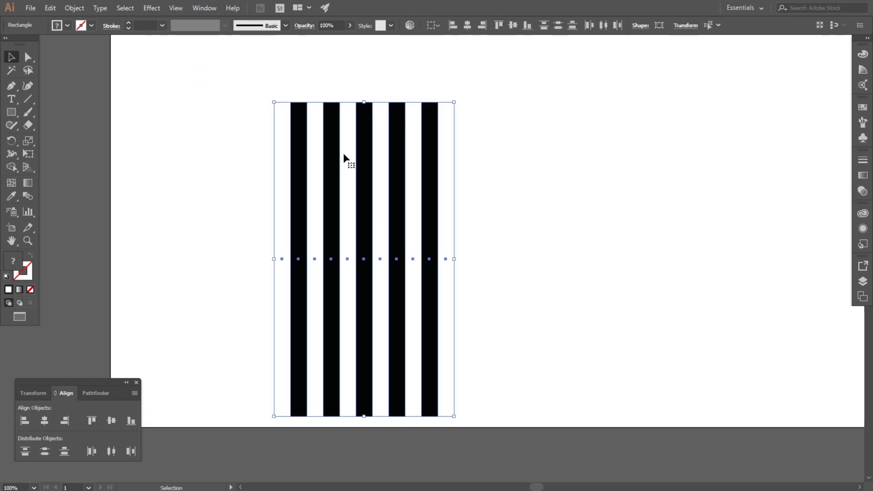
pyautogui.moveTo(457, 96); pyautogui.dragTo(530, 332)
# Save the horizontal stripes as a new symbol and delete the striped artwork from the artboard
pyautogui.click(863, 137)
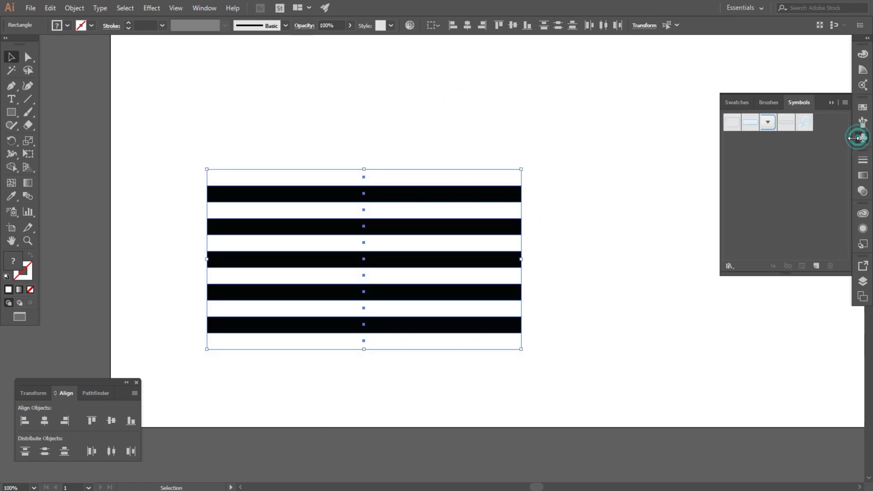
pyautogui.moveTo(444, 233); pyautogui.dragTo(745, 210)
pyautogui.click(440, 334)
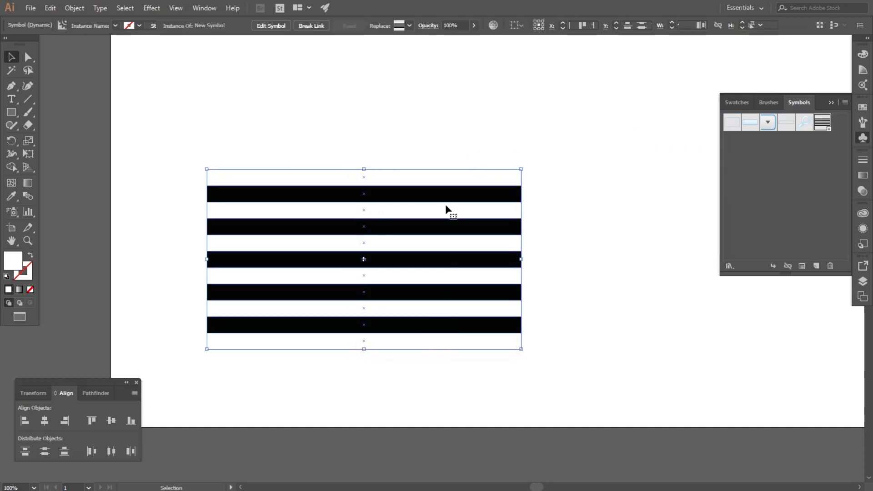
pyautogui.moveTo(258, 120); pyautogui.dragTo(416, 346)
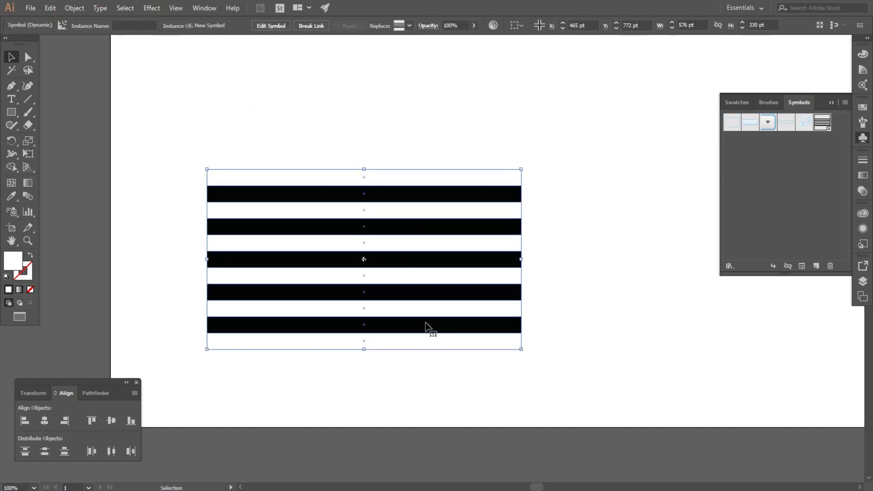
pyautogui.press('Delete')
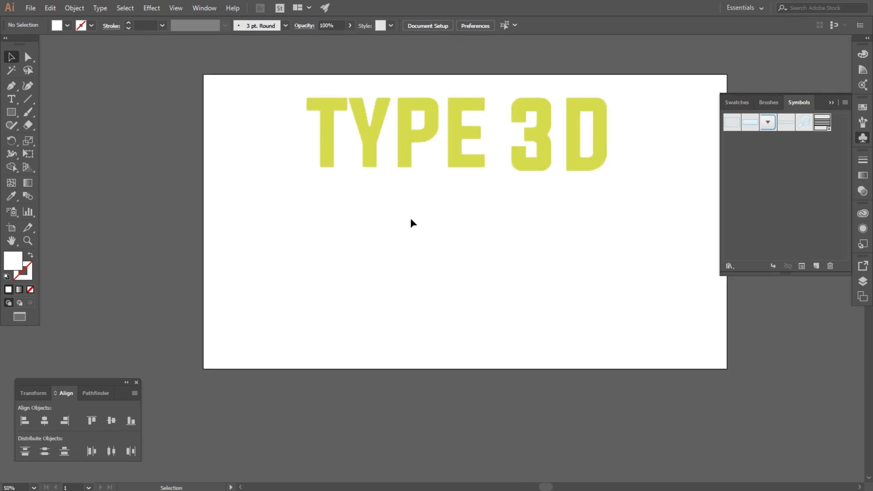
# Move the word TYPE down to the empty area of the artboard, away from 3D
pyautogui.moveTo(407, 159); pyautogui.dragTo(415, 248)
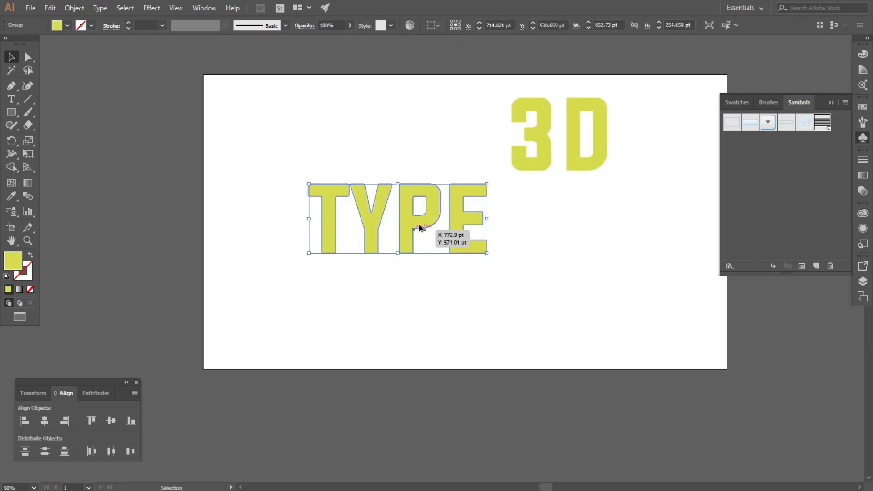
pyautogui.scroll(1, 414, 209)
pyautogui.click(324, 94)
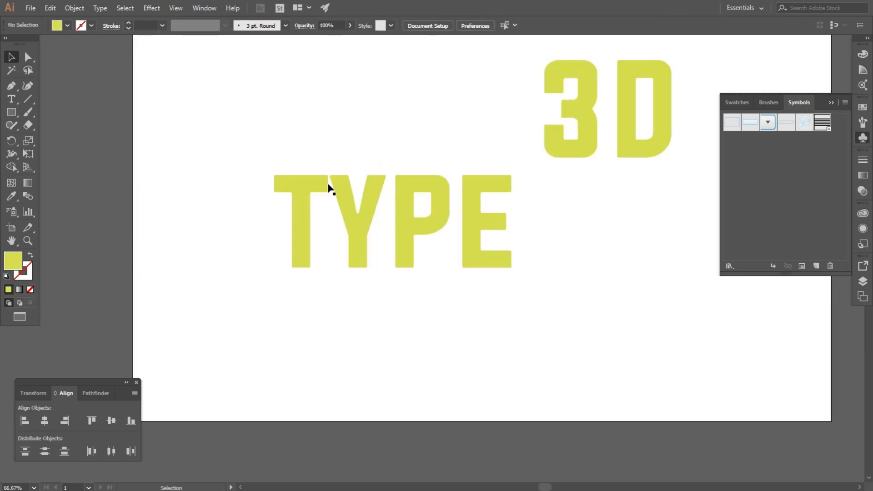
# Start a 3D Extrude & Bevel effect on the word TYPE with the preview turned on
pyautogui.click(342, 220)
pyautogui.click(151, 8)
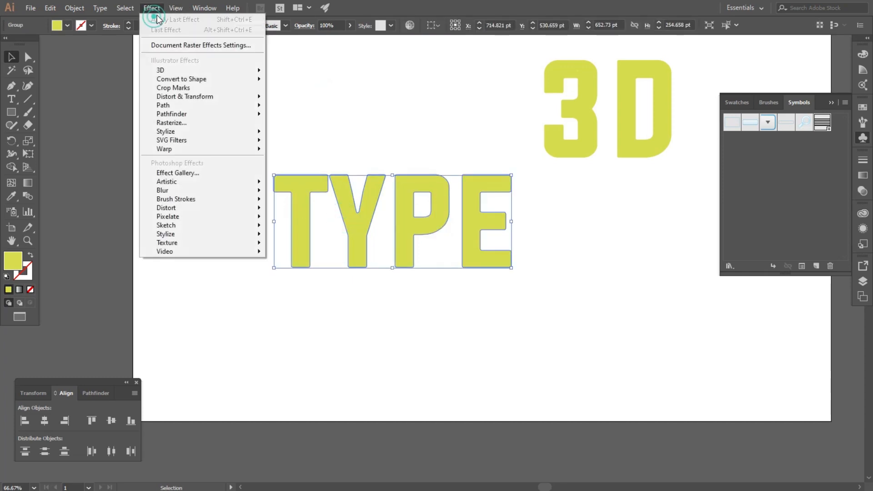
pyautogui.moveTo(163, 70)
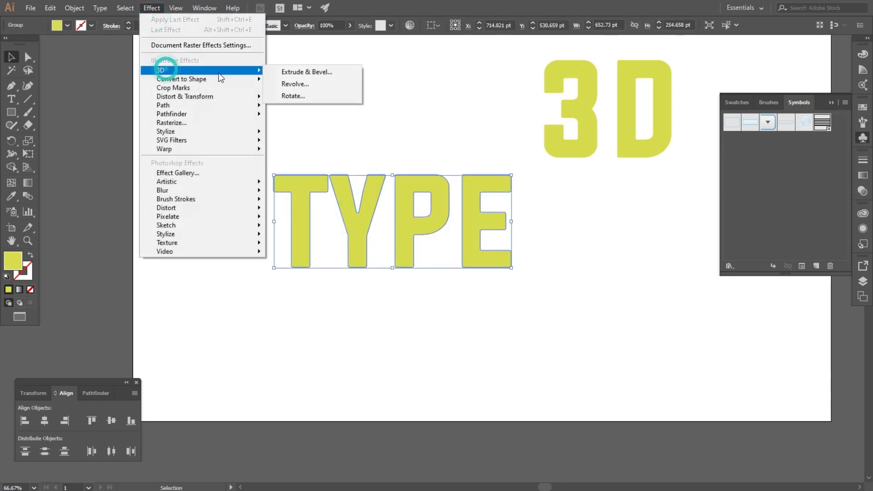
pyautogui.click(325, 71)
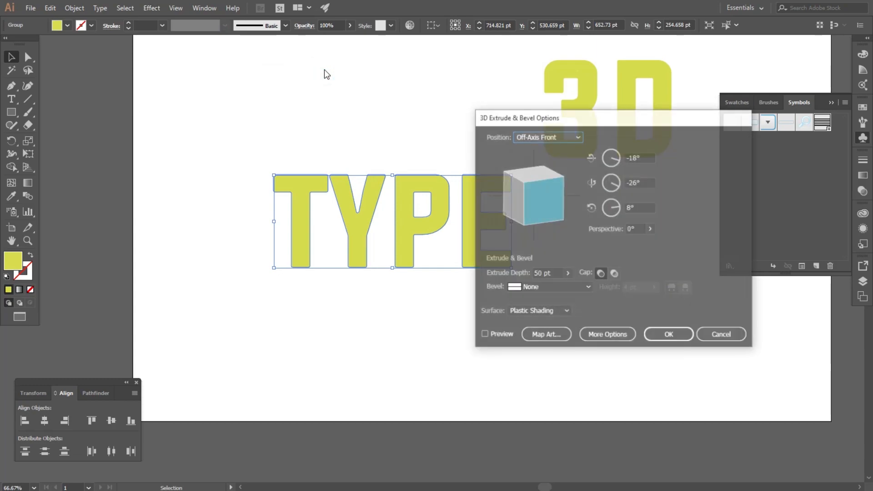
pyautogui.moveTo(602, 123); pyautogui.dragTo(166, 84)
pyautogui.click(78, 292)
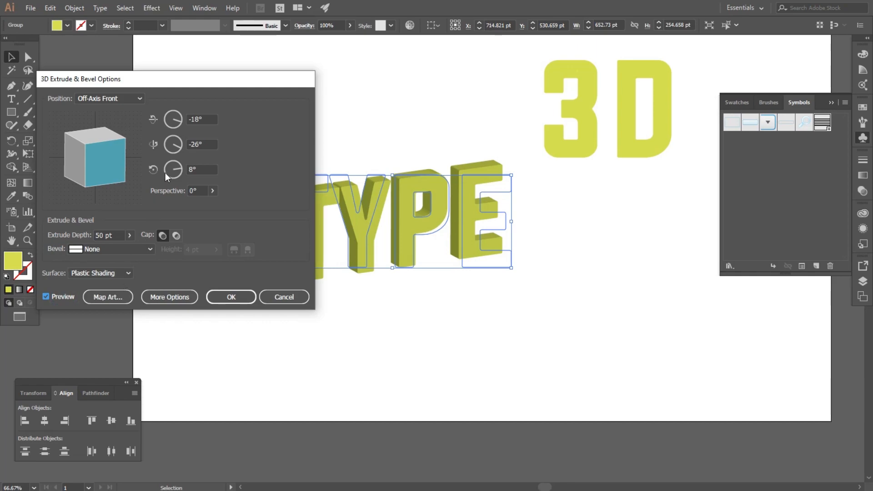
# Set the extrusion's position to Isometric Left and its extrude depth to 139 pt
pyautogui.click(125, 103)
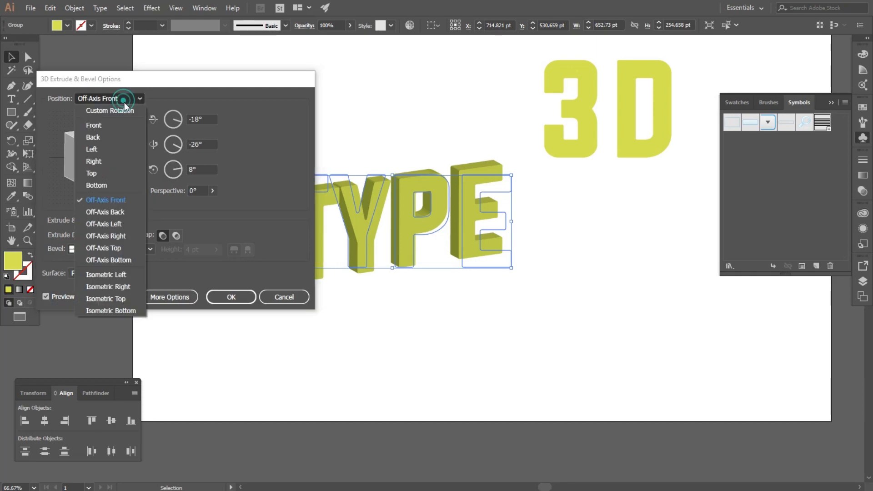
pyautogui.click(124, 276)
pyautogui.moveTo(235, 78); pyautogui.dragTo(727, 91)
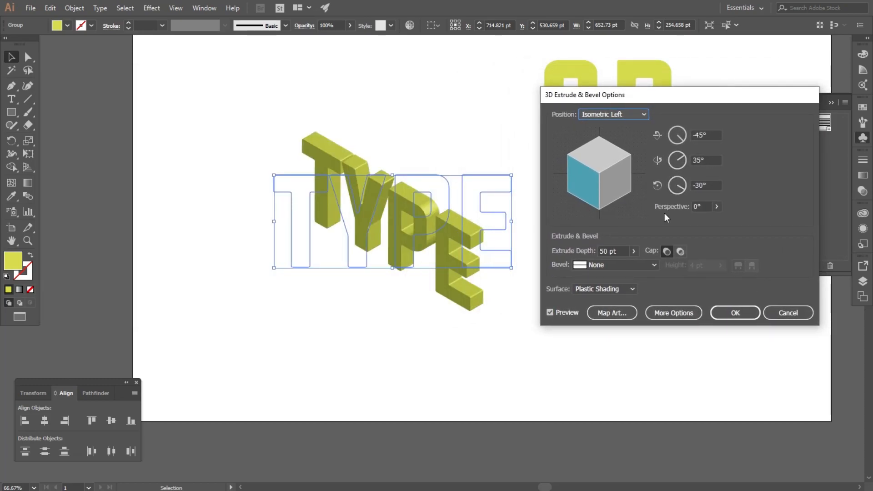
pyautogui.click(633, 251)
pyautogui.moveTo(601, 262); pyautogui.dragTo(596, 267)
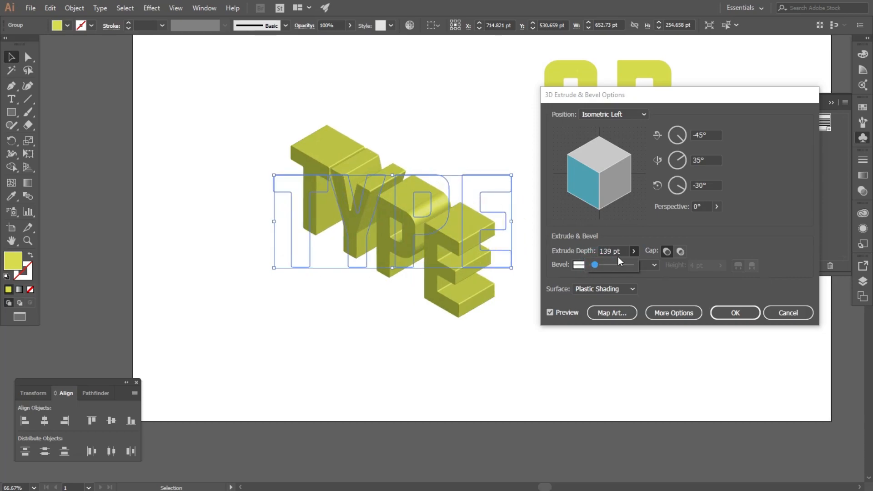
# Use Map Art to put the striped New Symbol on surface 3 of the T, scaled to fit
pyautogui.click(624, 313)
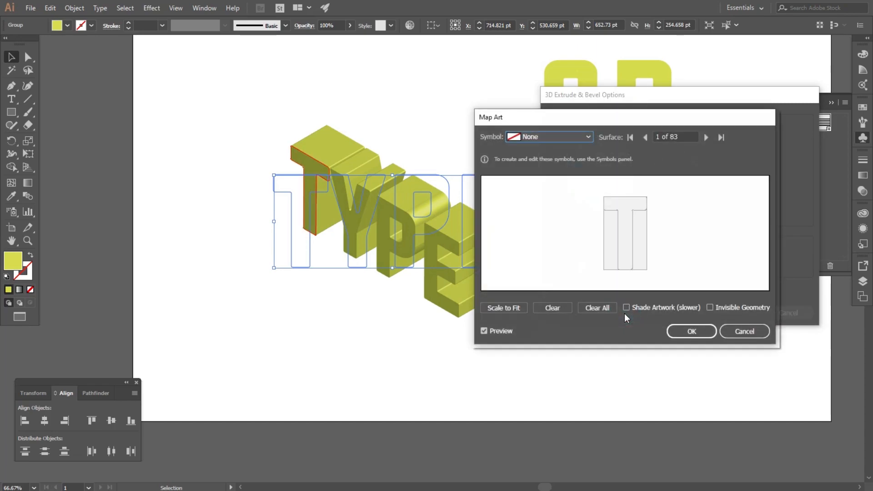
pyautogui.click(705, 137)
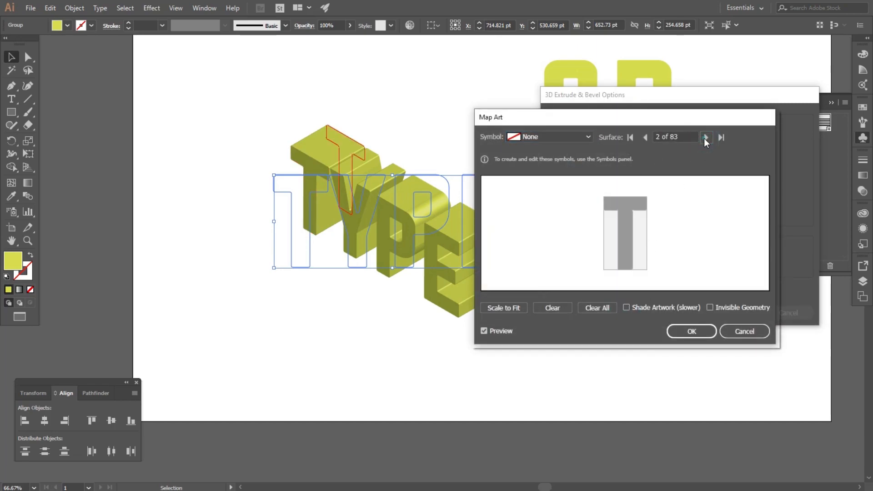
pyautogui.click(705, 138)
pyautogui.click(588, 137)
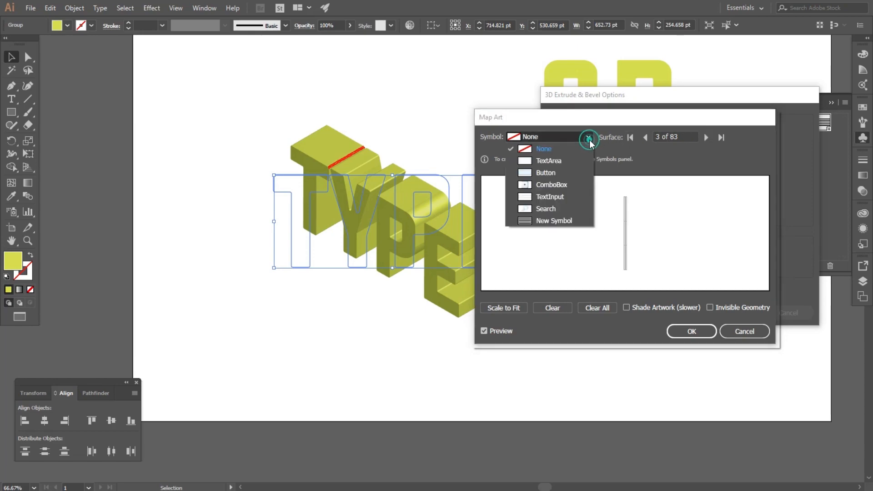
pyautogui.click(561, 221)
pyautogui.click(505, 309)
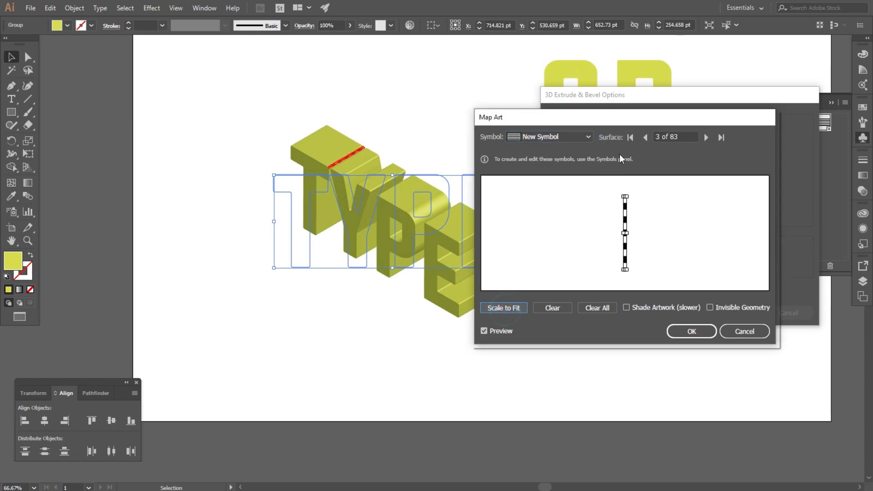
# Map the striped New Symbol onto surfaces 4 and 5 of the T, scaling it to fit each one
pyautogui.click(706, 138)
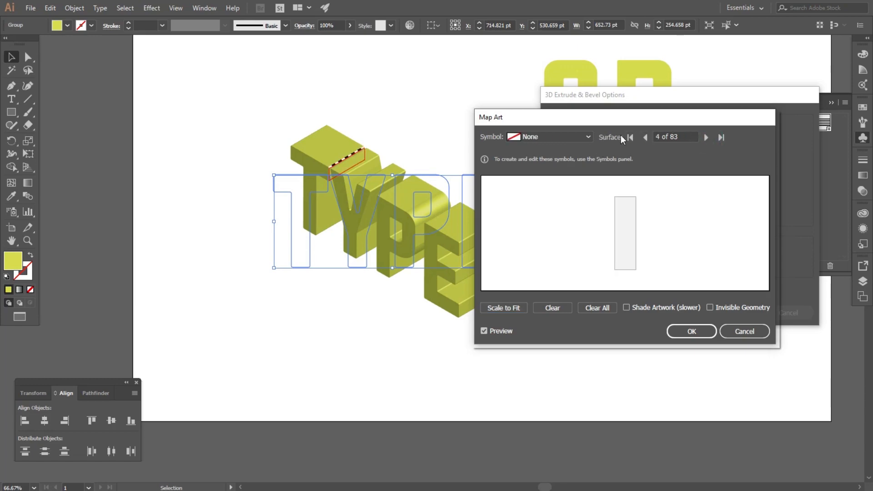
pyautogui.click(589, 137)
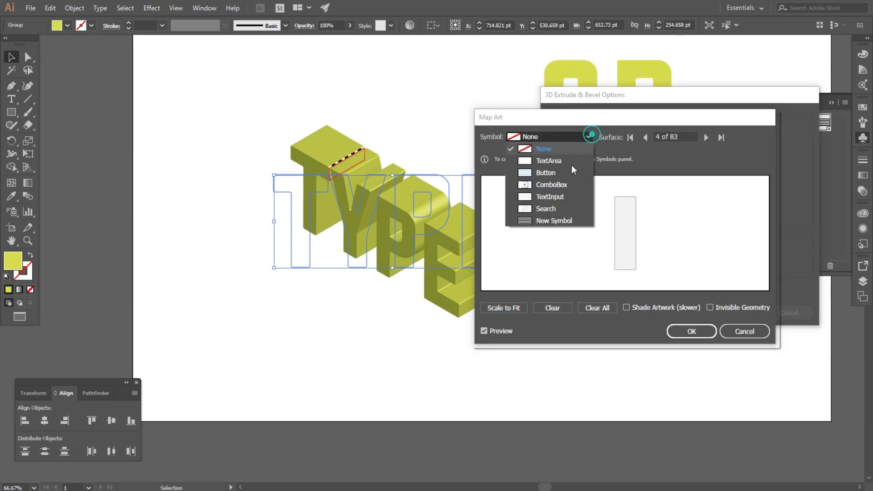
pyautogui.click(546, 221)
pyautogui.click(506, 311)
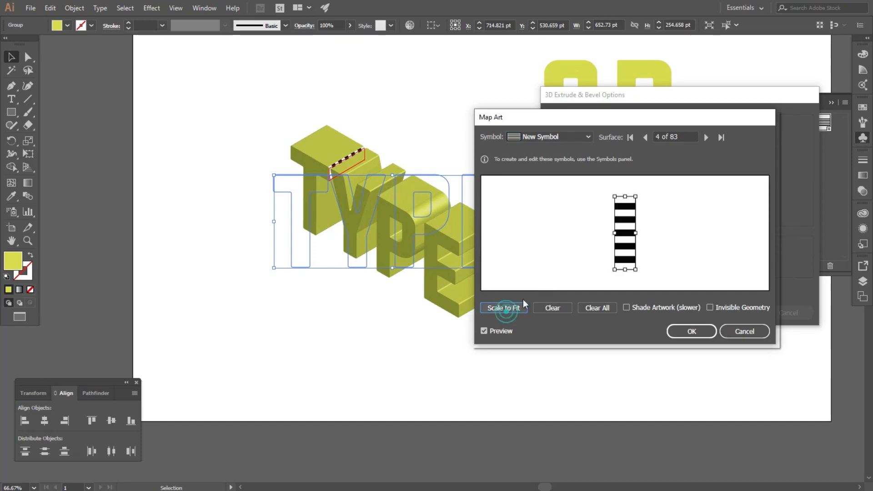
pyautogui.click(705, 139)
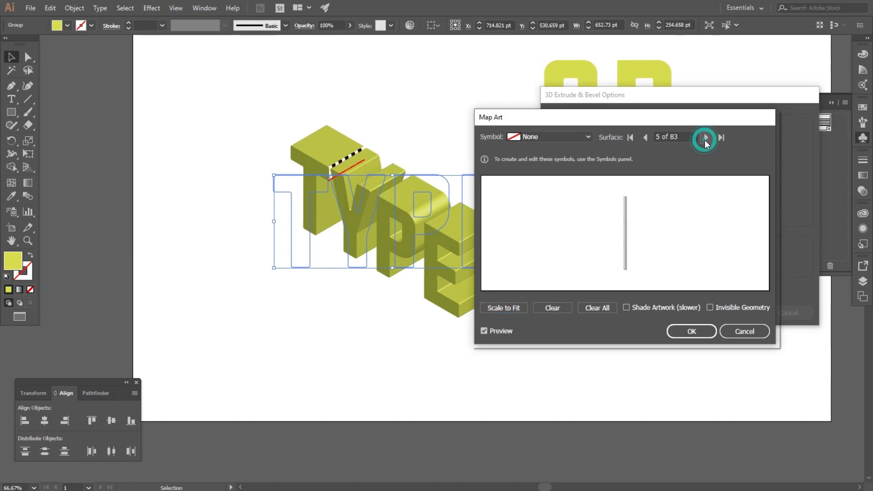
pyautogui.click(587, 136)
pyautogui.click(543, 221)
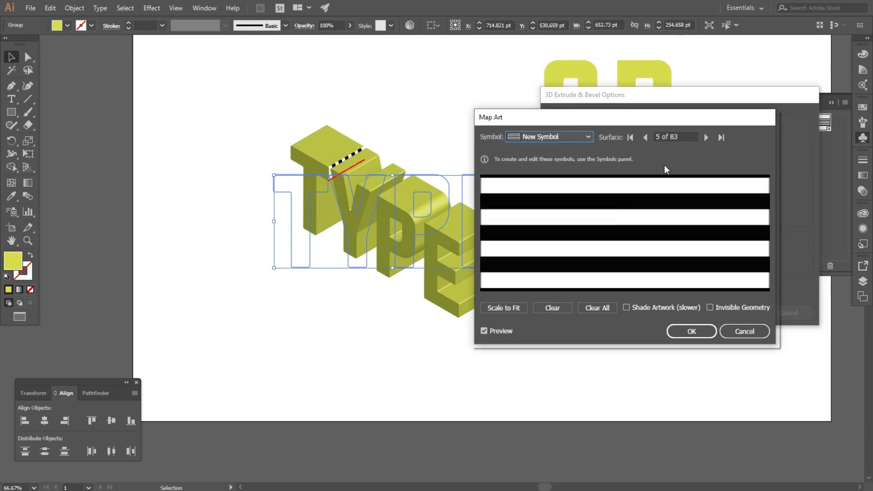
pyautogui.click(503, 308)
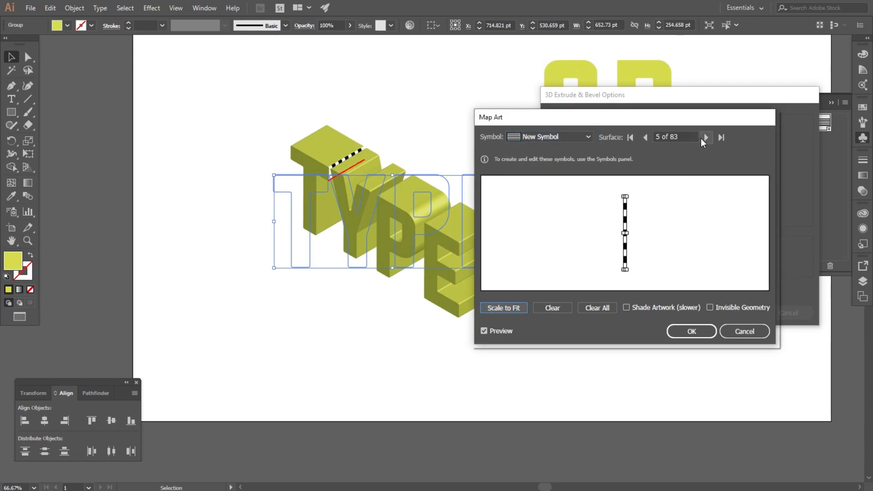
# Skip to surface 8, the side of the T's stem, and map the striped New Symbol onto it, scaled to fit
pyautogui.click(705, 138)
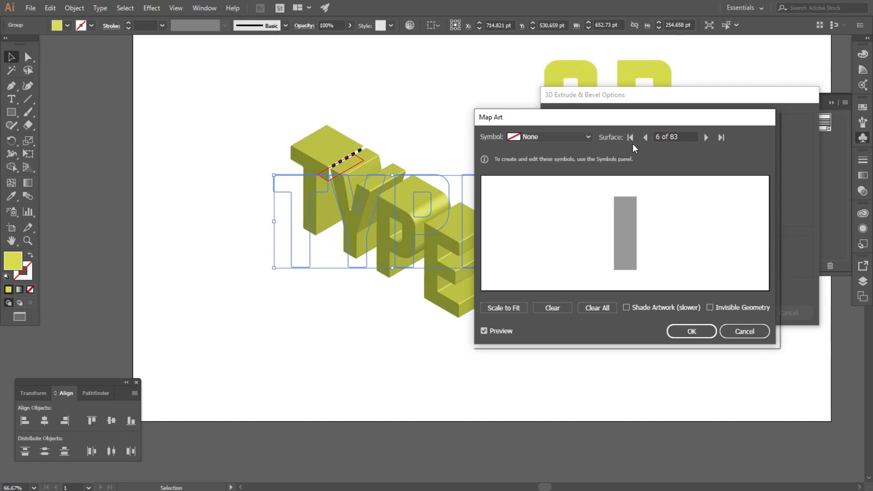
pyautogui.click(707, 137)
pyautogui.click(709, 137)
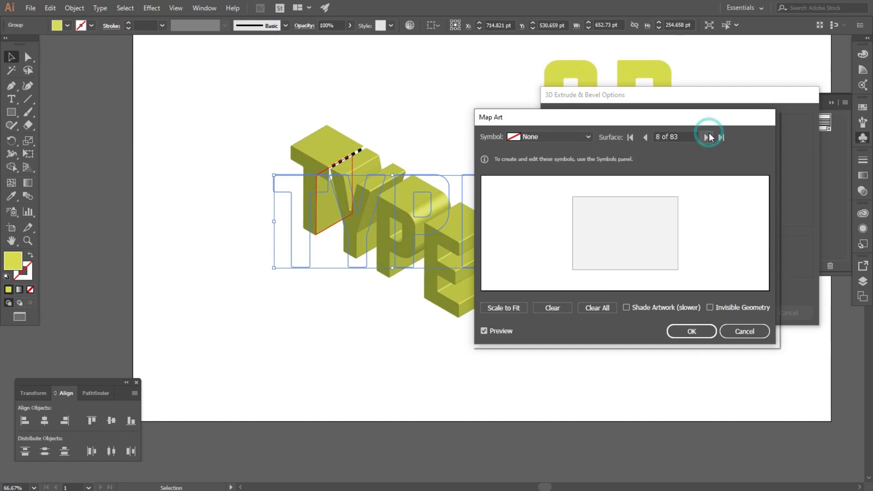
pyautogui.click(588, 136)
pyautogui.click(563, 221)
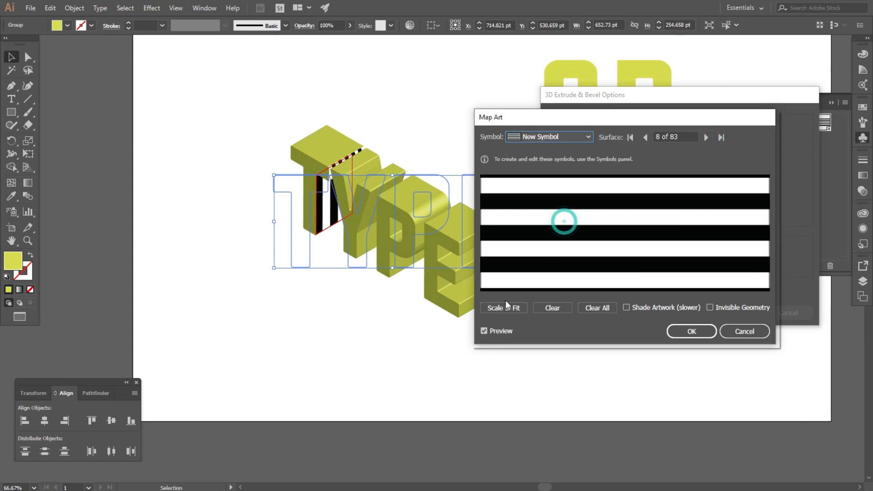
pyautogui.click(503, 309)
# Map the striped New Symbol onto surface 9, scaled to fit, and move the Map Art dialog clear of the lettering
pyautogui.click(705, 138)
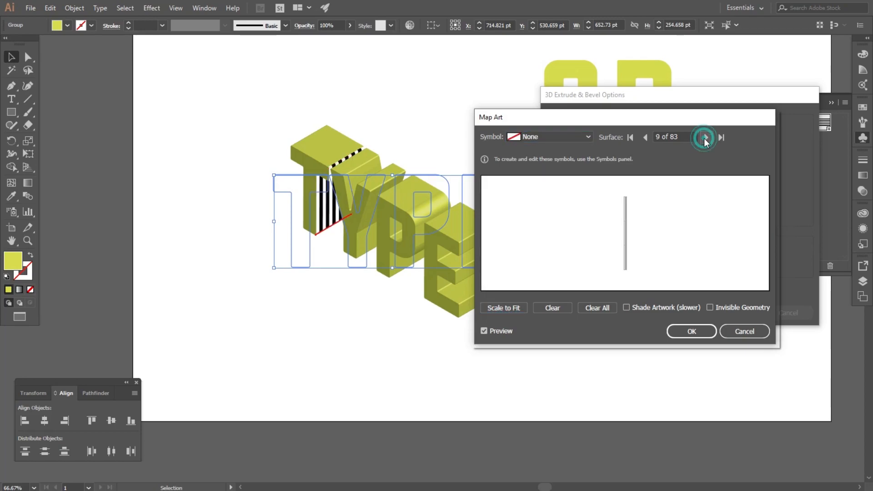
pyautogui.click(588, 137)
pyautogui.click(556, 221)
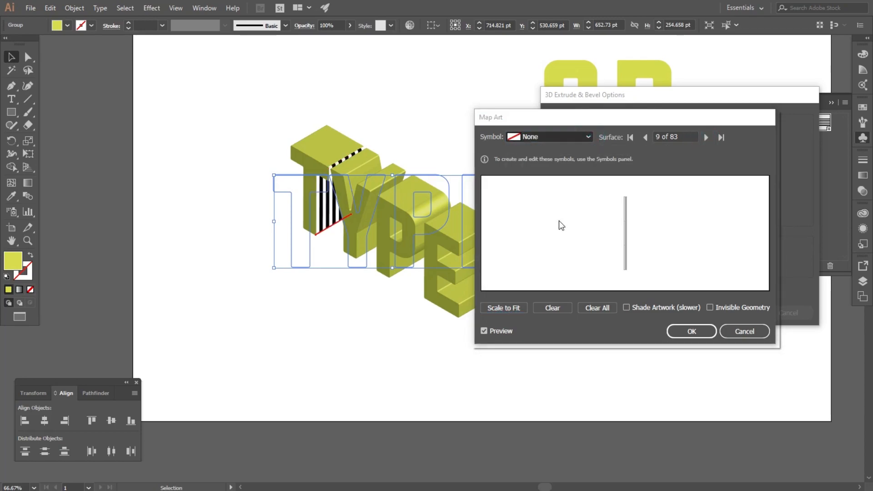
pyautogui.click(504, 310)
pyautogui.moveTo(651, 123); pyautogui.dragTo(695, 101)
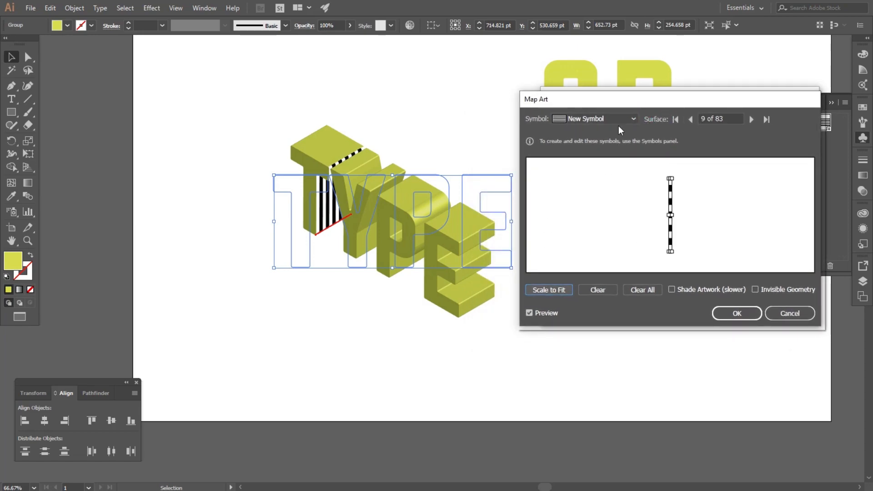
pyautogui.click(632, 119)
pyautogui.click(633, 119)
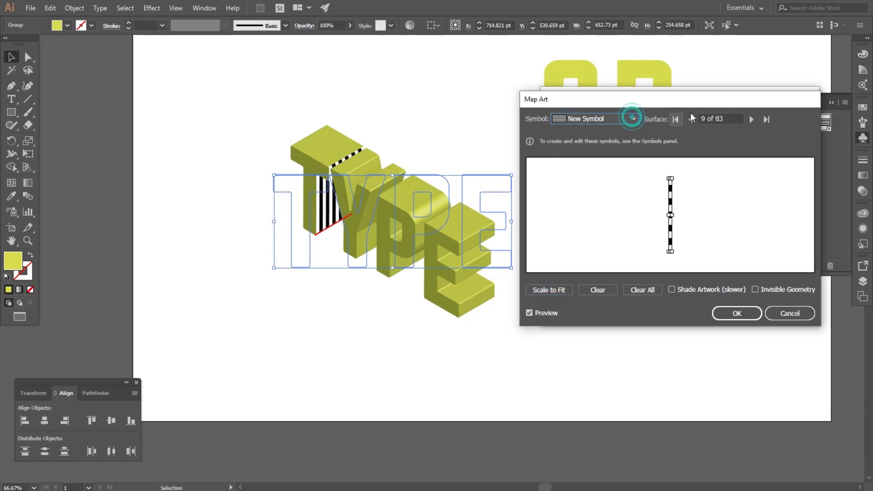
# Skip ahead to surface 17, the rear edge of the T's top, and map the striped New Symbol onto it, scaled to fit
pyautogui.click(751, 120)
pyautogui.click(751, 119)
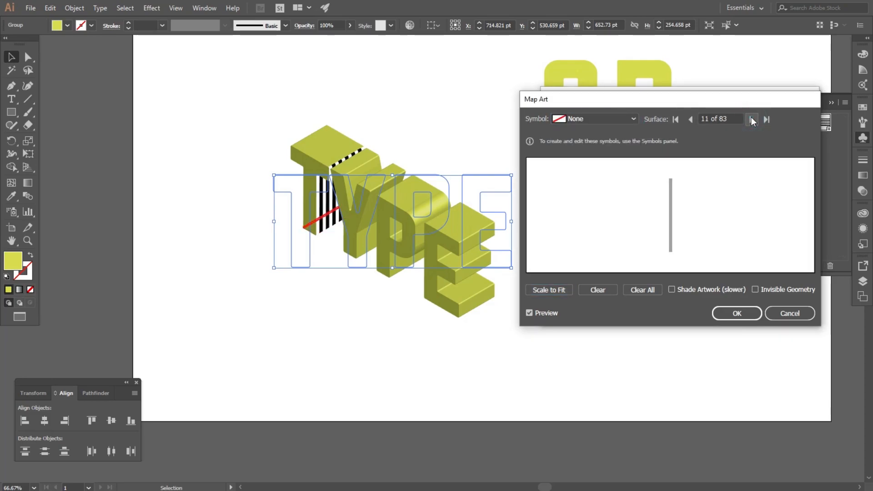
pyautogui.click(751, 120)
pyautogui.click(751, 119)
pyautogui.click(751, 120)
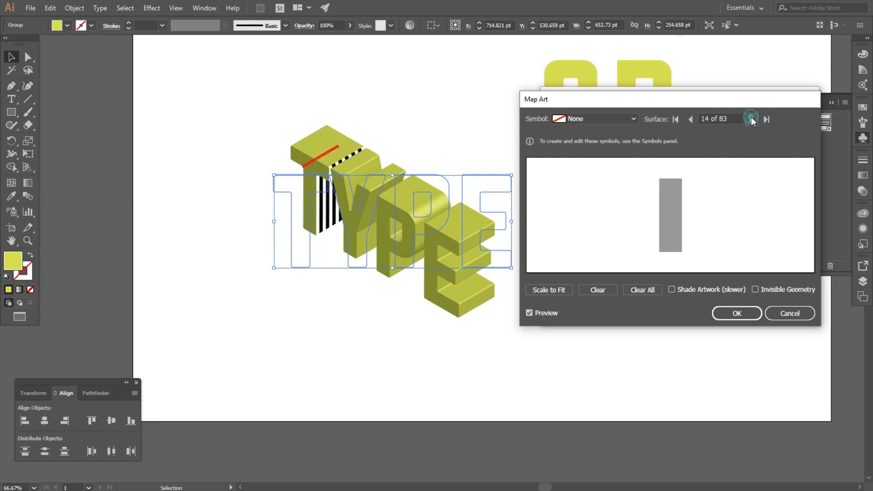
pyautogui.click(751, 120)
pyautogui.click(751, 120)
pyautogui.click(751, 119)
pyautogui.click(604, 119)
pyautogui.click(590, 198)
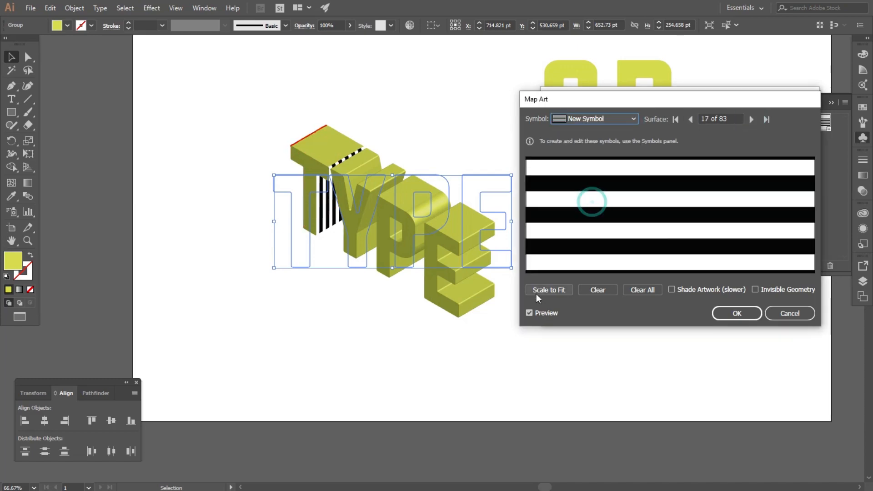
pyautogui.click(536, 291)
# Map the striped New Symbol onto surface 18, the flat top of the T, scaled to fit
pyautogui.click(751, 119)
pyautogui.click(604, 119)
pyautogui.click(596, 201)
pyautogui.click(549, 290)
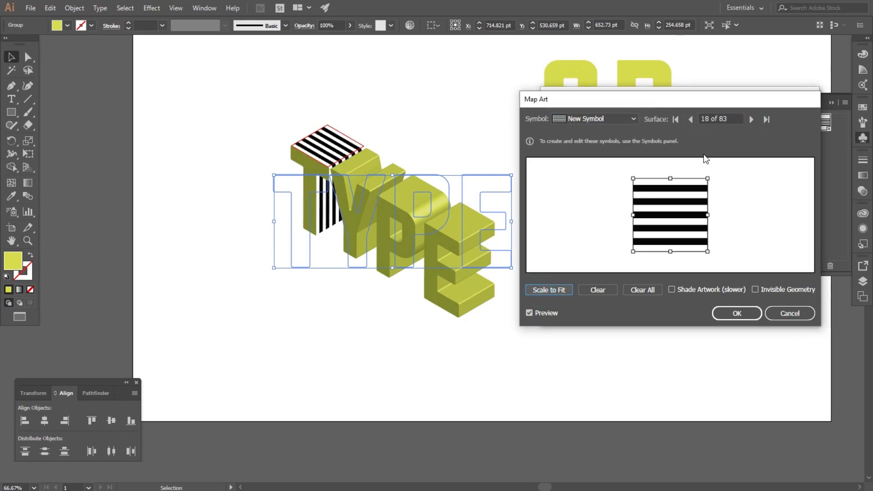
# Skip to surface 21 and map the striped New Symbol onto surfaces 21 and 22 of the Y, each scaled to fit
pyautogui.click(751, 120)
pyautogui.click(751, 120)
pyautogui.click(751, 119)
pyautogui.click(604, 119)
pyautogui.click(594, 201)
pyautogui.click(552, 290)
pyautogui.click(751, 119)
pyautogui.click(605, 119)
pyautogui.click(593, 202)
pyautogui.click(553, 289)
# Map the striped New Symbol onto surfaces 23, 24 and 25 of the Y, scaling it to fit each one
pyautogui.click(751, 119)
pyautogui.click(605, 119)
pyautogui.click(593, 202)
pyautogui.click(552, 291)
pyautogui.click(751, 119)
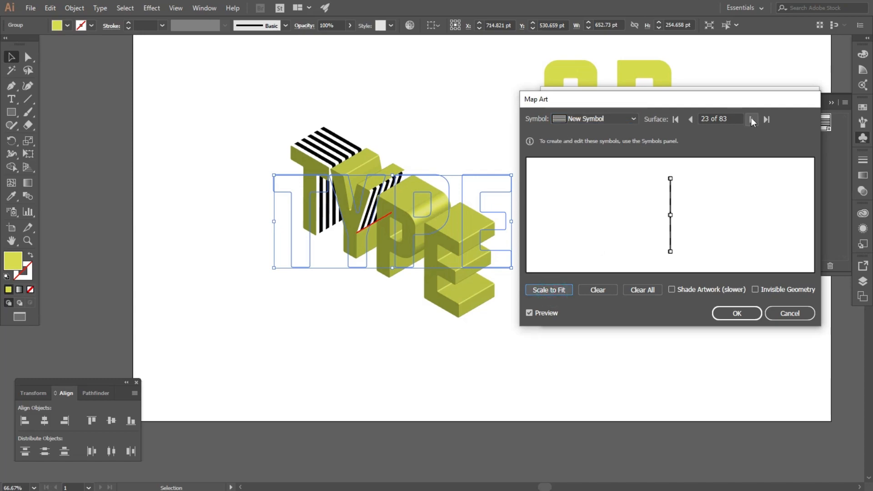
pyautogui.click(604, 119)
pyautogui.click(594, 202)
pyautogui.click(552, 291)
pyautogui.click(751, 120)
pyautogui.click(605, 118)
pyautogui.click(593, 201)
pyautogui.click(552, 291)
# Skip past the hidden faces to surface 31 and map the striped New Symbol onto surfaces 31 and 32 of the Y, scaled to fit
pyautogui.click(751, 120)
pyautogui.click(751, 120)
pyautogui.click(751, 120)
pyautogui.click(751, 120)
pyautogui.click(751, 119)
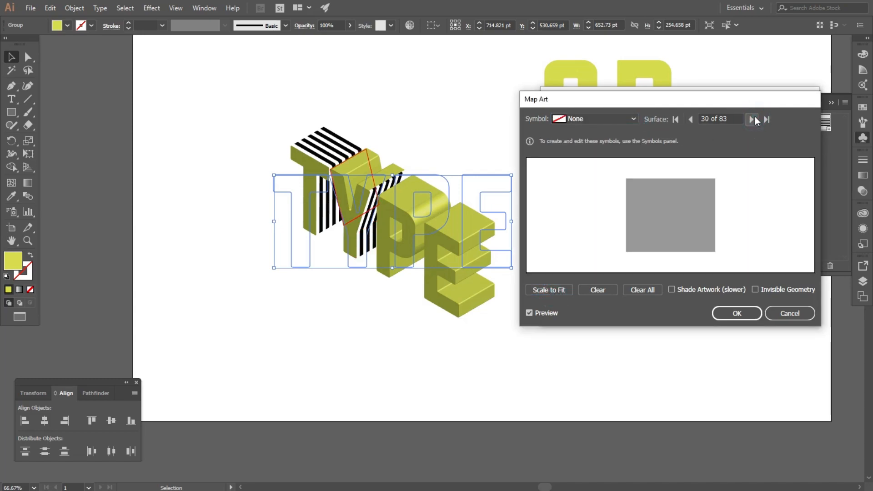
pyautogui.click(751, 120)
pyautogui.click(605, 118)
pyautogui.click(593, 202)
pyautogui.click(551, 291)
pyautogui.click(751, 120)
pyautogui.click(604, 118)
pyautogui.click(593, 202)
pyautogui.click(552, 291)
# Map the striped New Symbol onto surface 33 and surface 34, the top of the Y's right arm, scaled to fit
pyautogui.click(751, 120)
pyautogui.click(605, 119)
pyautogui.click(593, 202)
pyautogui.click(551, 291)
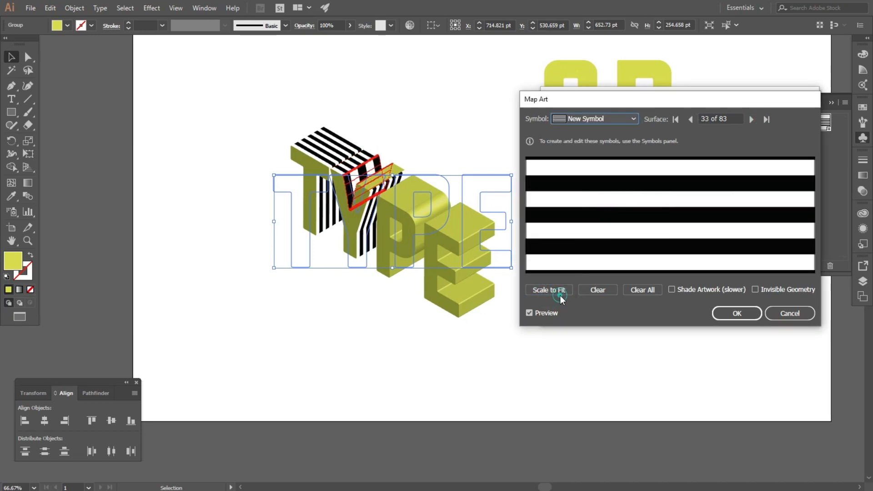
pyautogui.click(751, 119)
pyautogui.click(605, 119)
pyautogui.click(593, 202)
pyautogui.click(552, 291)
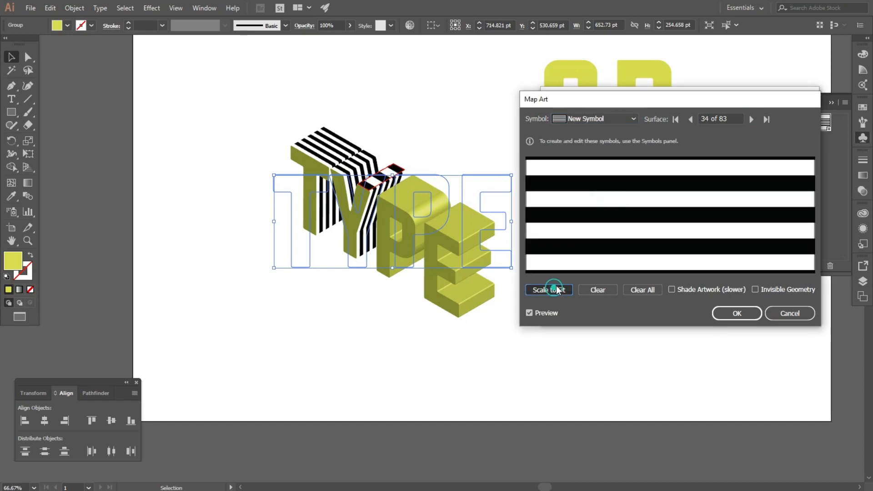
# Skip to surface 37 and map the striped New Symbol onto surfaces 37 and 38 along the P's bowl, scaled to fit
pyautogui.click(751, 120)
pyautogui.click(751, 119)
pyautogui.click(751, 119)
pyautogui.click(605, 119)
pyautogui.click(586, 228)
pyautogui.click(549, 290)
pyautogui.click(751, 120)
pyautogui.click(605, 118)
pyautogui.click(604, 200)
pyautogui.click(549, 289)
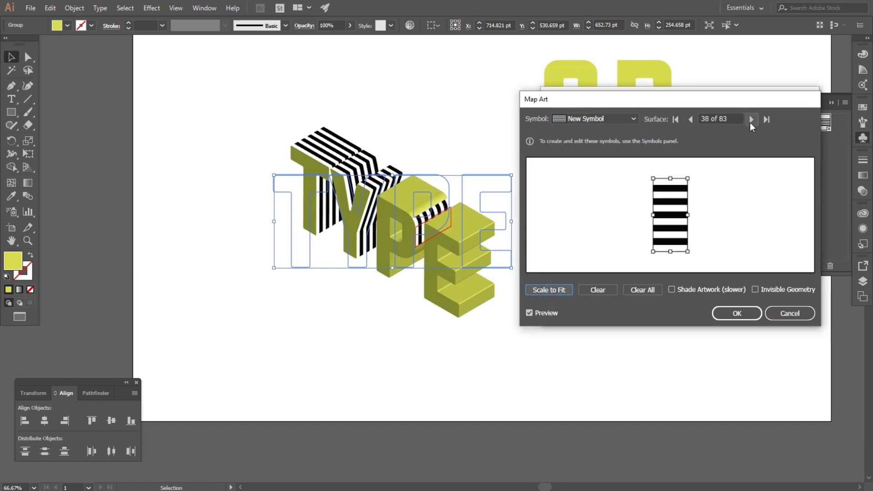
# Map the striped New Symbol onto surface 39 of the P, scaled to fit
pyautogui.click(751, 120)
pyautogui.click(633, 119)
pyautogui.click(587, 203)
pyautogui.click(548, 290)
# Skip to surface 42 and map the striped New Symbol onto surfaces 42 and 43 of the P's stem, each scaled to fit
pyautogui.click(751, 119)
pyautogui.click(751, 120)
pyautogui.click(751, 119)
pyautogui.click(605, 119)
pyautogui.click(601, 199)
pyautogui.click(550, 290)
pyautogui.click(749, 120)
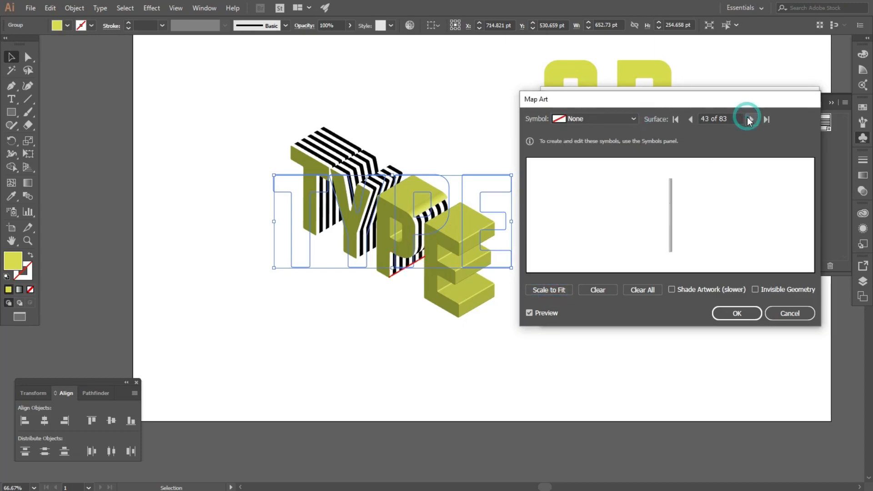
pyautogui.click(605, 119)
pyautogui.click(596, 199)
pyautogui.click(548, 290)
# Skip to surface 47 of the P and map the striped New Symbol onto it, scaled to fit
pyautogui.click(751, 119)
pyautogui.click(750, 119)
pyautogui.click(751, 119)
pyautogui.click(751, 119)
pyautogui.click(633, 119)
pyautogui.click(596, 202)
pyautogui.click(549, 290)
# Map the striped New Symbol onto surfaces 48 and 49 along the P's upper side, scaling it to fit each one
pyautogui.click(751, 120)
pyautogui.click(605, 119)
pyautogui.click(599, 202)
pyautogui.click(549, 290)
pyautogui.click(751, 119)
pyautogui.click(605, 118)
pyautogui.click(595, 203)
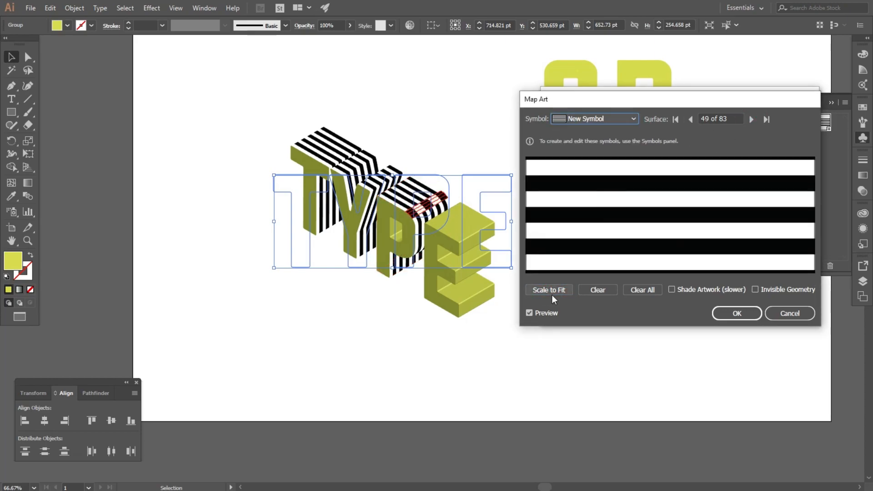
pyautogui.click(548, 290)
# Skip to surface 54 and map the striped New Symbol onto surfaces 54 and 55 inside the P's counter, scaled to fit
pyautogui.click(750, 119)
pyautogui.click(750, 119)
pyautogui.click(751, 120)
pyautogui.click(751, 120)
pyautogui.click(750, 119)
pyautogui.click(605, 118)
pyautogui.click(596, 203)
pyautogui.click(549, 289)
pyautogui.click(751, 119)
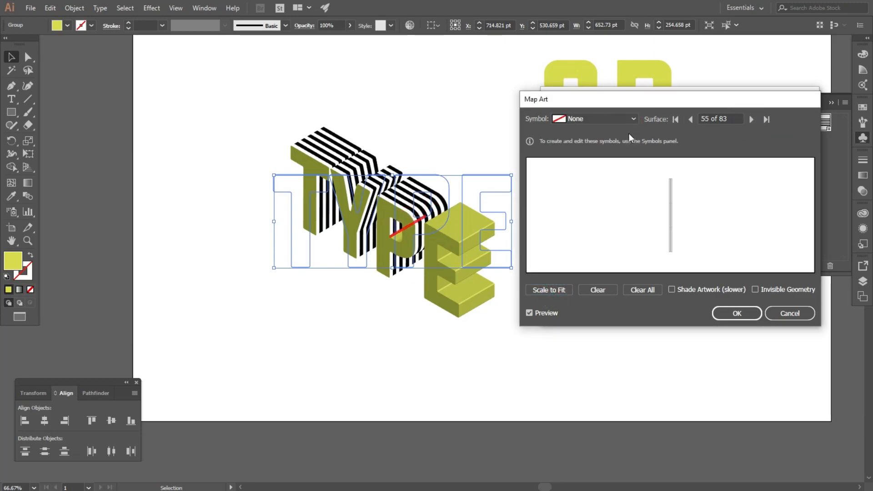
pyautogui.click(605, 119)
pyautogui.click(596, 203)
pyautogui.click(549, 289)
# Map the striped New Symbol onto surfaces 56 and 57 inside the P's counter, scaling it to fit each one
pyautogui.click(751, 120)
pyautogui.click(604, 119)
pyautogui.click(595, 202)
pyautogui.click(548, 290)
pyautogui.click(751, 120)
pyautogui.click(605, 118)
pyautogui.click(596, 203)
pyautogui.click(549, 290)
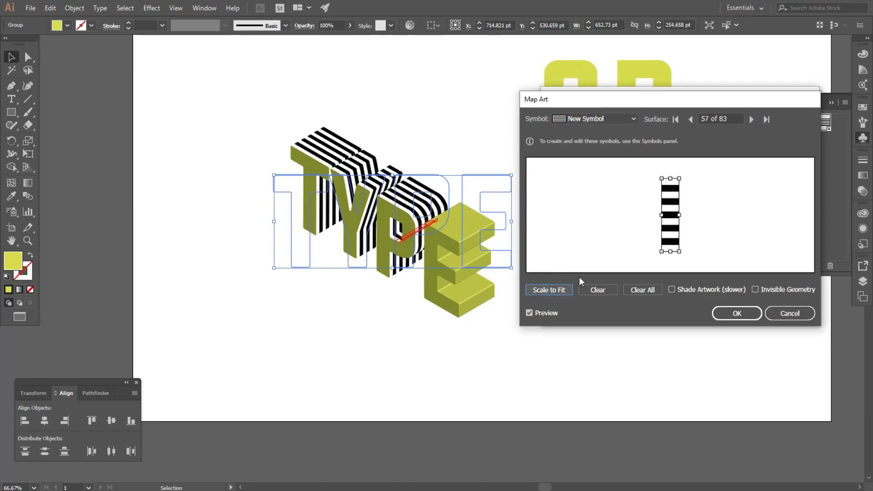
# Skip to surface 60 and map the striped New Symbol onto surfaces 60 and 61, each scaled to fit
pyautogui.click(754, 123)
pyautogui.click(754, 123)
pyautogui.click(755, 124)
pyautogui.click(620, 120)
pyautogui.click(601, 201)
pyautogui.click(548, 289)
pyautogui.click(751, 120)
pyautogui.click(634, 118)
pyautogui.click(595, 200)
pyautogui.click(548, 289)
# Map the striped New Symbol onto surface 62, scaled to fit
pyautogui.click(752, 119)
pyautogui.click(621, 120)
pyautogui.click(587, 198)
pyautogui.click(548, 290)
# Skip to surface 64 and map the striped New Symbol onto surfaces 64 and 65 of the E, scaled to fit
pyautogui.click(751, 119)
pyautogui.click(751, 119)
pyautogui.click(633, 119)
pyautogui.click(600, 202)
pyautogui.click(751, 120)
pyautogui.click(633, 119)
pyautogui.click(596, 200)
pyautogui.click(548, 290)
pyautogui.click(554, 289)
# Map the striped New Symbol onto surfaces 66 and 67 of the E, scaling it to fit each one
pyautogui.click(752, 120)
pyautogui.click(628, 118)
pyautogui.click(595, 202)
pyautogui.click(549, 289)
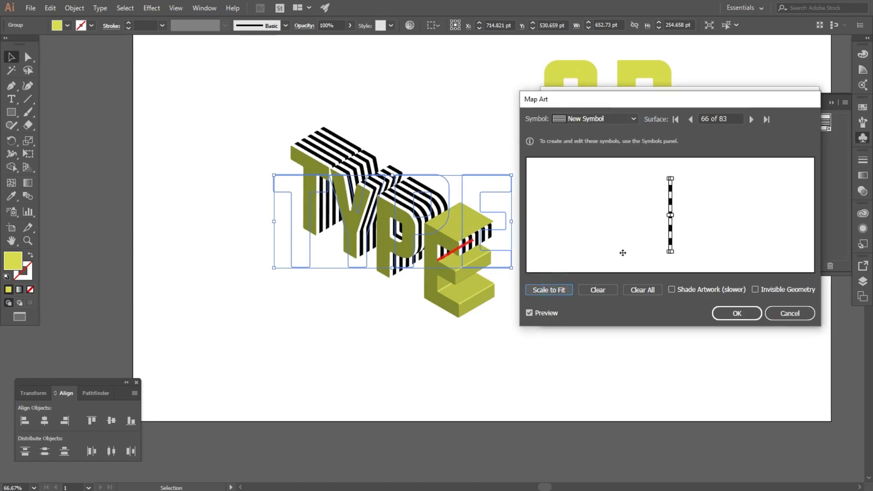
pyautogui.click(748, 117)
pyautogui.click(634, 119)
pyautogui.click(604, 200)
pyautogui.click(549, 289)
# Map the striped New Symbol onto surfaces 68 and 69 around the E's middle arm, scaled to fit
pyautogui.click(751, 120)
pyautogui.click(634, 118)
pyautogui.click(595, 200)
pyautogui.click(751, 119)
pyautogui.click(634, 118)
pyautogui.click(596, 200)
pyautogui.click(549, 289)
# Map the striped New Symbol onto surface 70 of the E, scaled to fit, and advance to surface 71
pyautogui.click(751, 119)
pyautogui.click(634, 118)
pyautogui.click(595, 200)
pyautogui.click(549, 289)
pyautogui.click(751, 119)
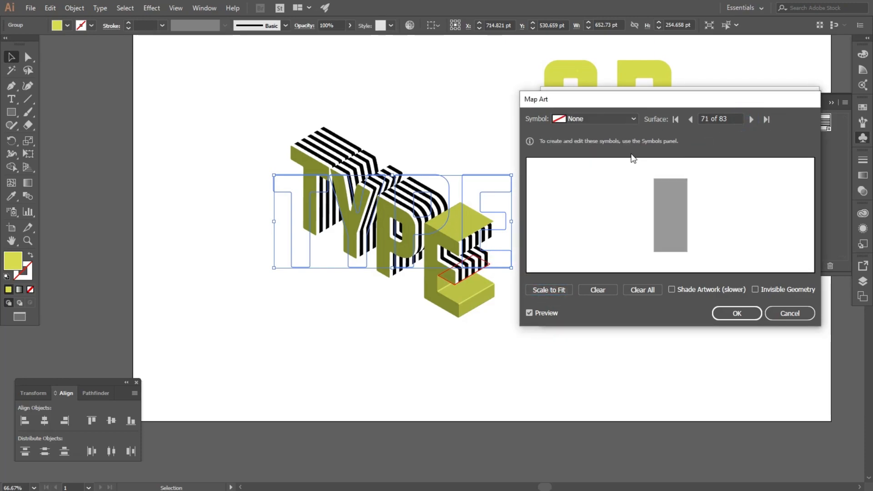
# Skip to surface 73 and map the striped New Symbol onto surfaces 73 and 74 of the E, scaled to fit
pyautogui.click(751, 119)
pyautogui.click(751, 120)
pyautogui.click(634, 118)
pyautogui.click(596, 201)
pyautogui.click(549, 289)
pyautogui.click(751, 120)
pyautogui.click(633, 118)
pyautogui.click(595, 201)
pyautogui.click(549, 289)
# Map the striped New Symbol onto surfaces 75 and 76 of the E, fitting the artwork to the surface
pyautogui.click(751, 119)
pyautogui.click(634, 118)
pyautogui.click(595, 201)
pyautogui.click(751, 120)
pyautogui.click(634, 118)
pyautogui.click(595, 200)
pyautogui.click(549, 290)
# Map the striped New Symbol onto surface 77, the end of the E's bottom arm, and surface 78, scaled to fit
pyautogui.click(751, 120)
pyautogui.click(596, 209)
pyautogui.click(549, 289)
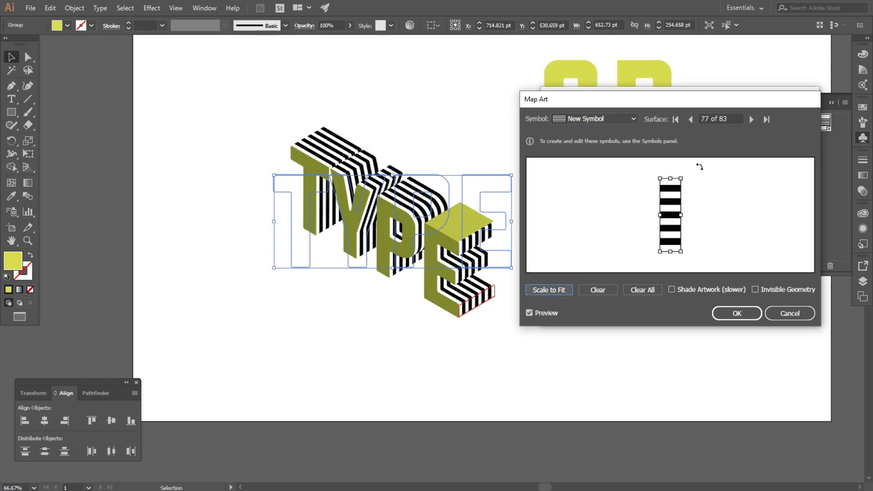
pyautogui.click(753, 119)
pyautogui.click(633, 119)
pyautogui.click(596, 205)
pyautogui.click(556, 291)
# Skip the hidden surfaces of the E and map the striped New Symbol onto the next visible one, scaled to fit
pyautogui.click(750, 120)
pyautogui.click(749, 119)
pyautogui.click(750, 119)
pyautogui.click(750, 120)
pyautogui.click(633, 119)
pyautogui.click(591, 203)
pyautogui.click(549, 289)
# Map the striped New Symbol onto the E's last remaining surface, scaled to fit, and apply the mapping and extrusion
pyautogui.click(751, 120)
pyautogui.click(633, 119)
pyautogui.click(591, 202)
pyautogui.click(548, 290)
pyautogui.click(749, 120)
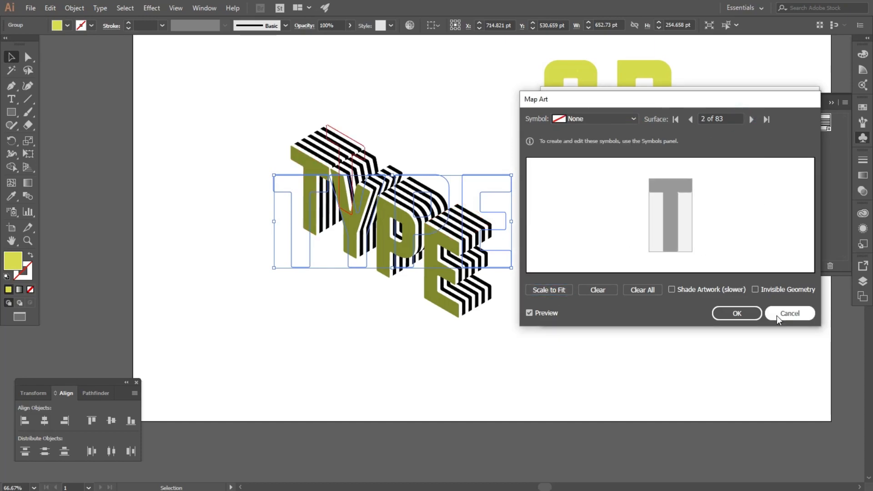
pyautogui.click(748, 313)
pyautogui.click(749, 313)
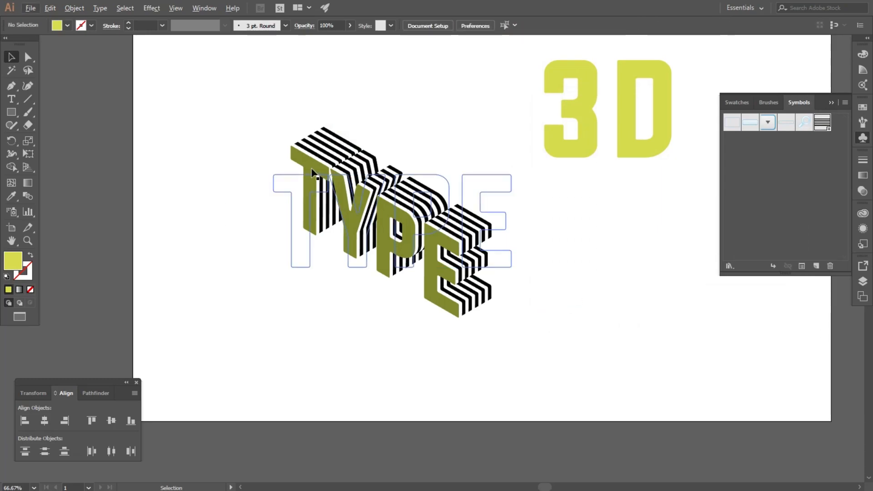
# Change the fill of the extruded TYPE lettering to near-black and deselect it
pyautogui.moveTo(388, 206); pyautogui.dragTo(301, 294)
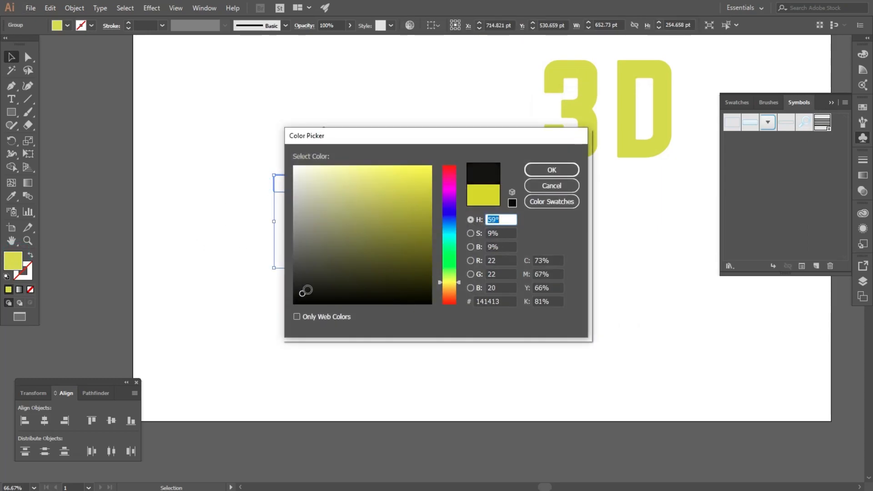
pyautogui.click(547, 173)
pyautogui.scroll(-1, 526, 240)
pyautogui.click(549, 243)
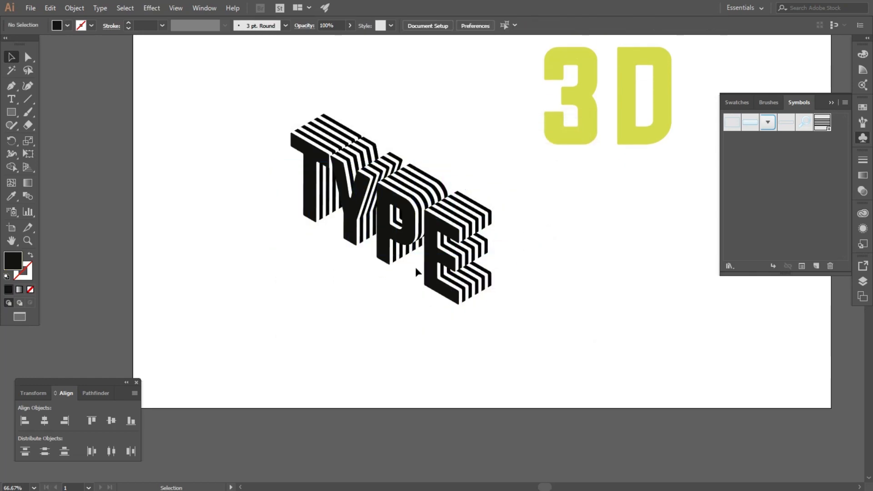
# Shift the striped TYPE lettering up and left on the artboard, and move the yellow-green 3D lettering down beside it
pyautogui.scroll(-1, 226, 255)
pyautogui.moveTo(402, 249); pyautogui.dragTo(349, 205)
pyautogui.click(444, 238)
pyautogui.moveTo(497, 174); pyautogui.dragTo(487, 240)
pyautogui.scroll(2, 472, 190)
# Apply 3D Extrude & Bevel to the 3D lettering with preview on, a 139 pt extrude depth and the Isometric Top position
pyautogui.click(152, 8)
pyautogui.moveTo(173, 70)
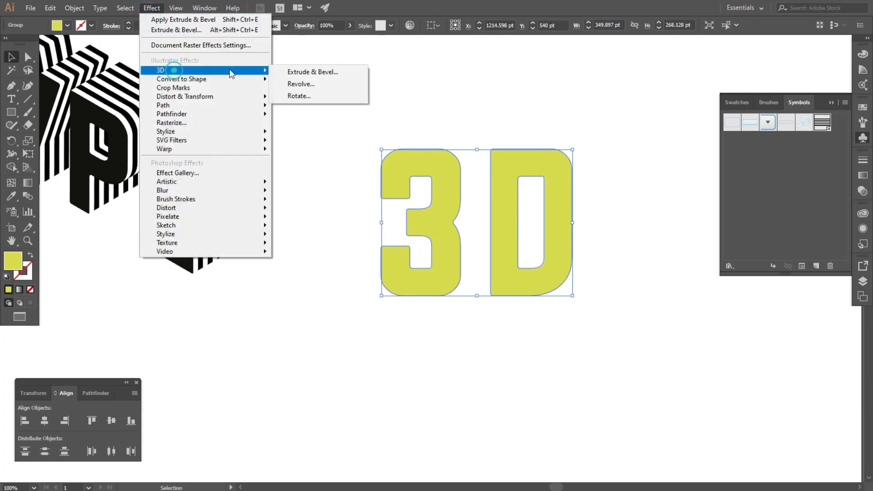
pyautogui.click(329, 72)
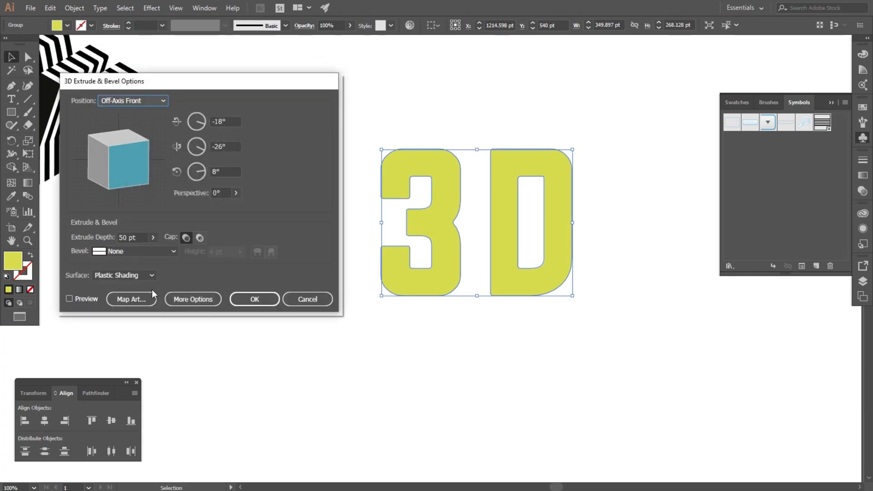
pyautogui.click(71, 299)
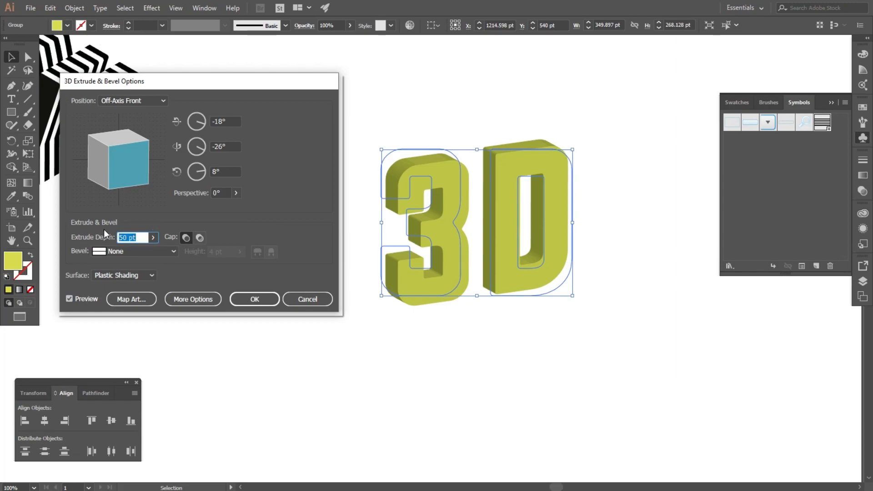
pyautogui.write('9')
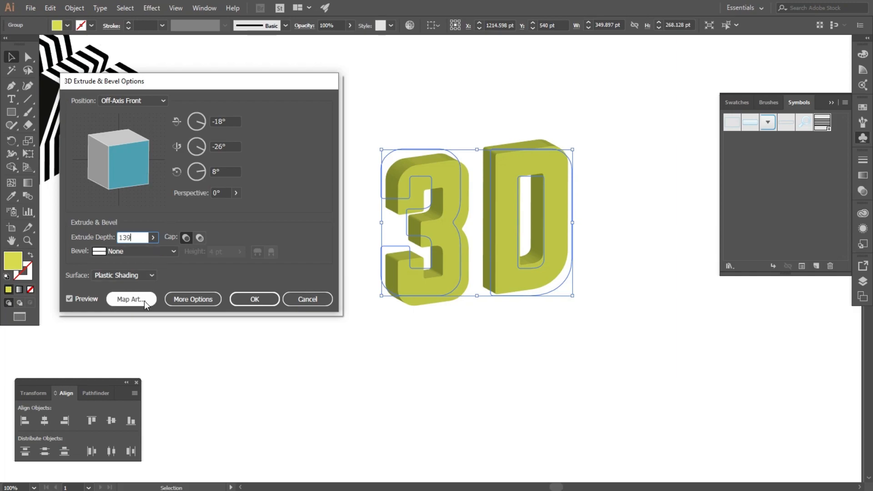
pyautogui.click(132, 299)
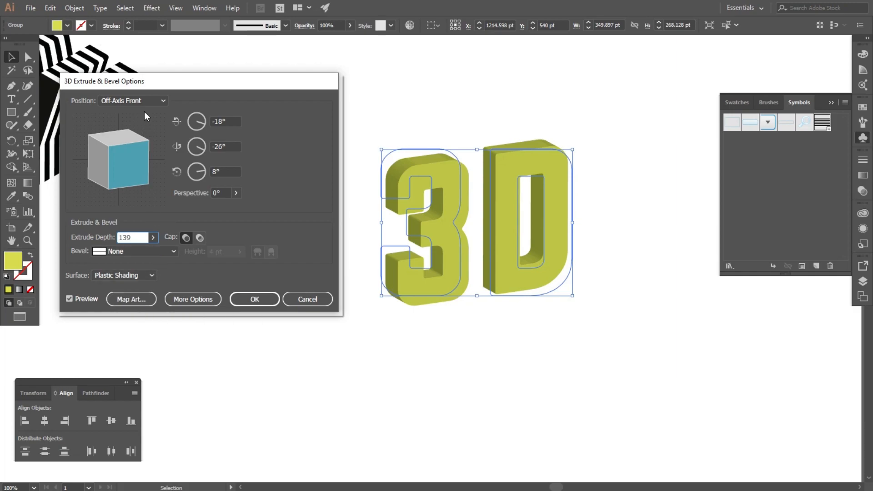
pyautogui.click(145, 101)
pyautogui.click(136, 302)
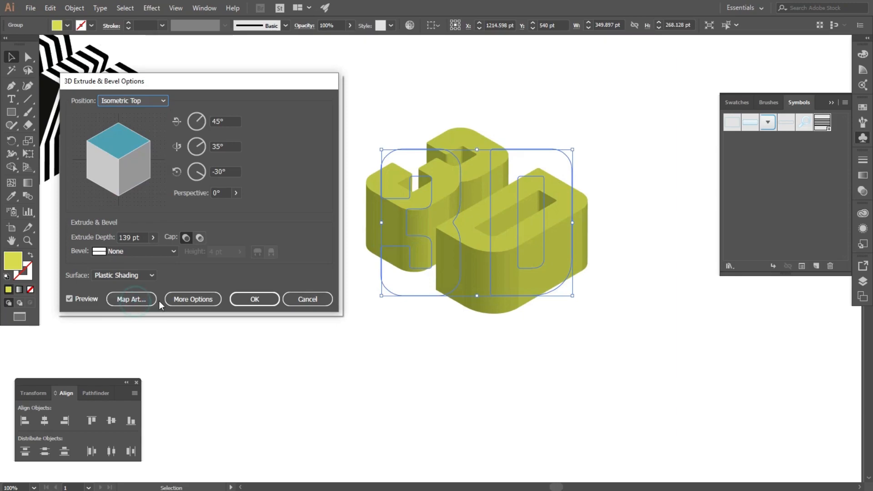
# Open art mapping for the 3D lettering and map the striped New Symbol onto surface 3, scaled to fit
pyautogui.click(132, 302)
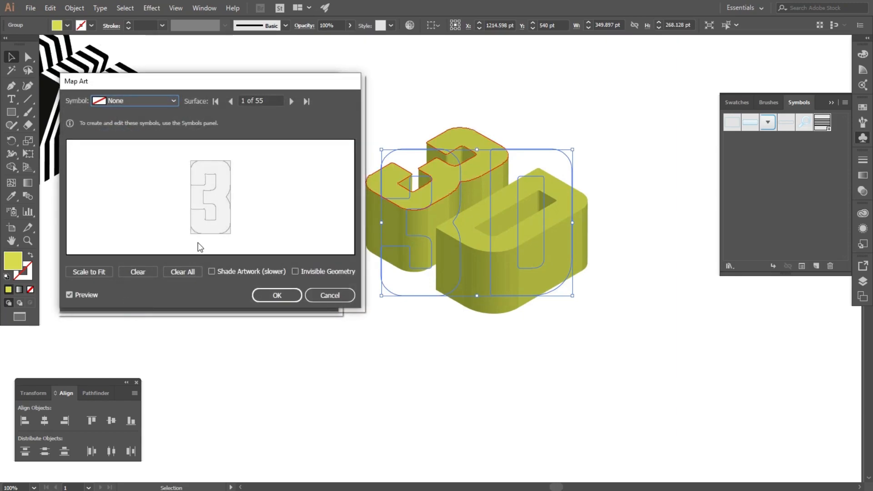
pyautogui.click(291, 101)
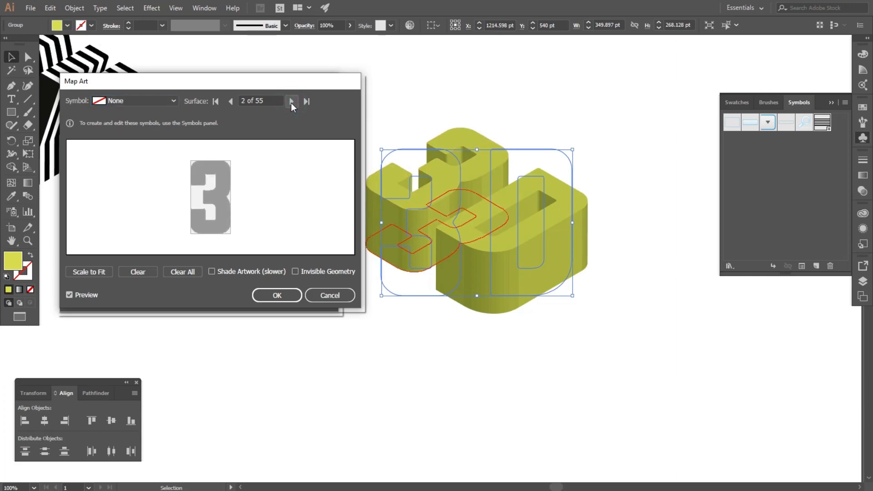
pyautogui.click(291, 102)
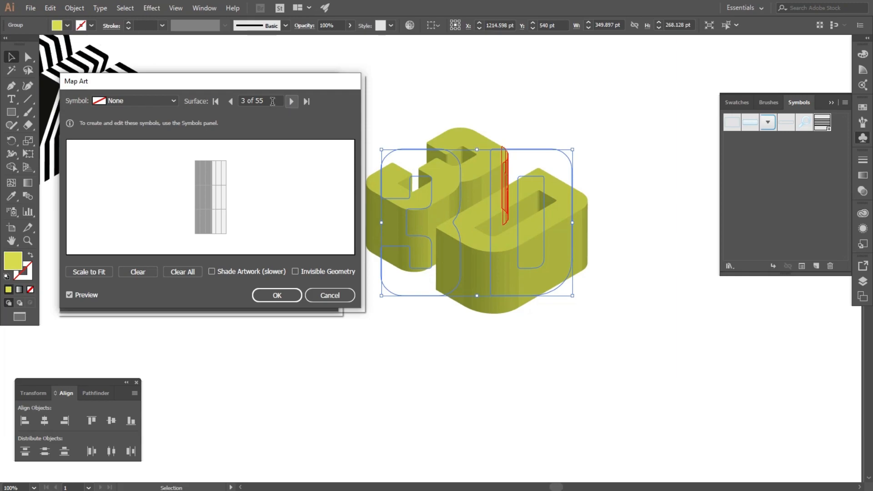
pyautogui.click(165, 104)
pyautogui.click(140, 185)
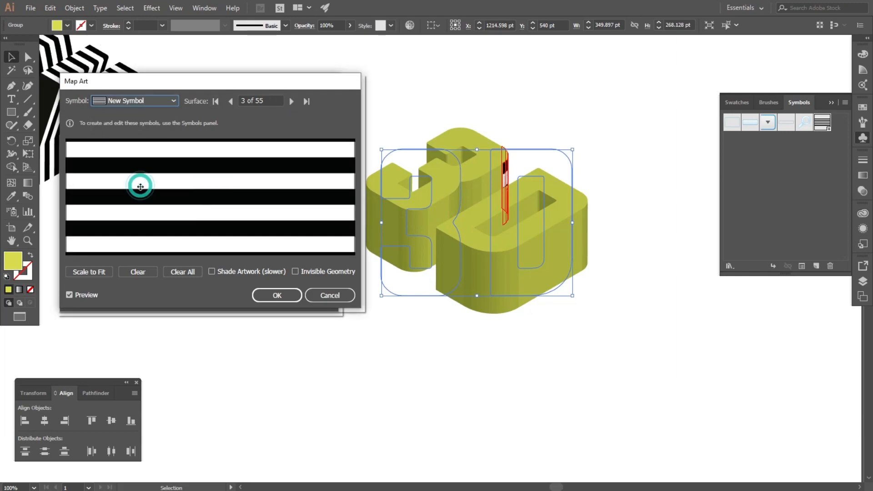
pyautogui.click(94, 273)
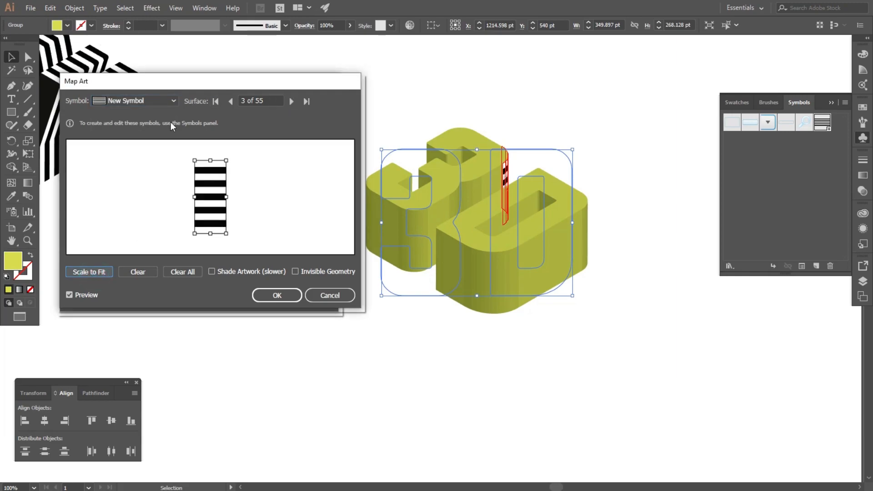
# Map the striped New Symbol onto surface 4 of the 3, scaled to fit, and move the mapping dialog aside
pyautogui.click(291, 101)
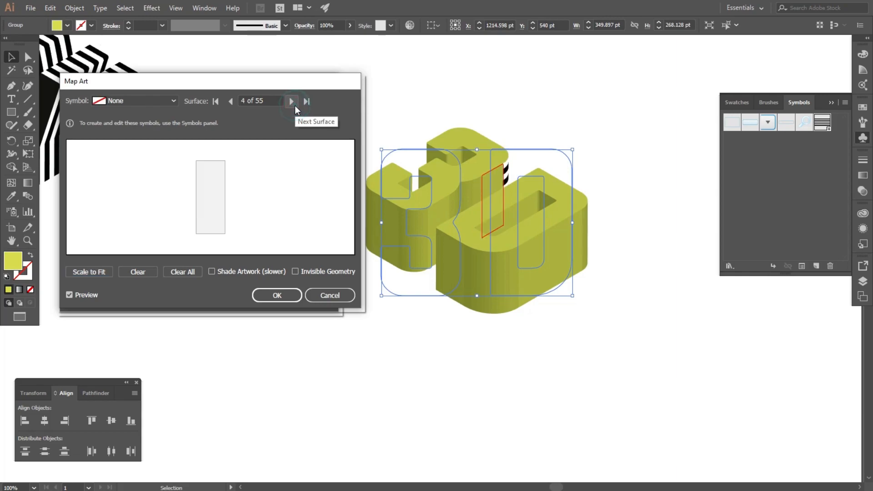
pyautogui.click(172, 99)
pyautogui.click(140, 185)
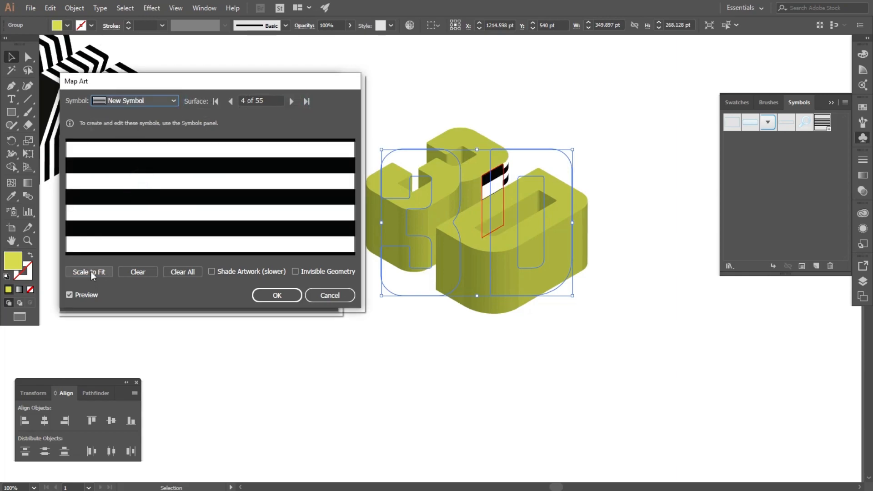
pyautogui.click(90, 272)
pyautogui.moveTo(214, 86)
pyautogui.mouseDown()
pyautogui.moveTo(154, 80)
pyautogui.moveTo(210, 91)
pyautogui.mouseUp()
# Map the striped New Symbol onto surfaces 5 and 6 of the 3, scaling it to fit each one
pyautogui.click(255, 103)
pyautogui.click(138, 102)
pyautogui.click(103, 185)
pyautogui.click(53, 273)
pyautogui.click(255, 103)
pyautogui.click(137, 101)
pyautogui.click(103, 185)
pyautogui.click(52, 272)
# Map the striped New Symbol onto the next three side surfaces of the 3, scaled to fit each one
pyautogui.click(255, 102)
pyautogui.click(136, 102)
pyautogui.click(103, 185)
pyautogui.click(52, 273)
pyautogui.click(255, 102)
pyautogui.click(137, 102)
pyautogui.click(103, 186)
pyautogui.click(53, 273)
pyautogui.click(255, 103)
pyautogui.click(136, 102)
pyautogui.click(103, 185)
pyautogui.click(53, 273)
# Skip several surfaces of the 3 and map the striped New Symbol onto the next visible side, scaled to fit
pyautogui.click(254, 103)
pyautogui.click(253, 102)
pyautogui.click(254, 103)
pyautogui.click(254, 103)
pyautogui.click(136, 102)
pyautogui.click(104, 185)
pyautogui.click(53, 273)
# Map the striped New Symbol onto the following two side surfaces of the 3, scaled to fit
pyautogui.click(255, 102)
pyautogui.click(136, 102)
pyautogui.click(104, 186)
pyautogui.click(52, 273)
pyautogui.click(255, 102)
pyautogui.click(136, 102)
pyautogui.click(104, 186)
pyautogui.click(53, 273)
# Skip ahead past the unneeded surfaces of the 3 and map the striped New Symbol onto another side surface, scaled to fit
pyautogui.click(258, 103)
pyautogui.click(259, 102)
pyautogui.click(258, 102)
pyautogui.click(137, 102)
pyautogui.click(116, 185)
pyautogui.click(52, 273)
# Continue around the 3 by mapping the striped New Symbol onto two more consecutive surfaces, scaled to fit
pyautogui.click(255, 102)
pyautogui.click(136, 102)
pyautogui.click(104, 186)
pyautogui.click(53, 272)
pyautogui.click(255, 102)
pyautogui.click(136, 101)
pyautogui.click(85, 187)
pyautogui.click(52, 273)
# Go to surface 27 and map the striped New Symbol onto surfaces 27 and 28 of the 3, scaled to fit
pyautogui.click(256, 103)
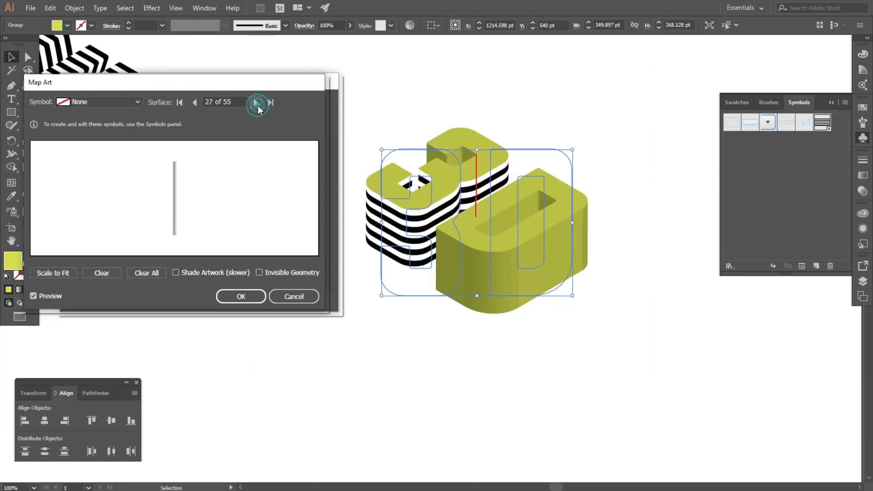
pyautogui.click(129, 103)
pyautogui.click(109, 188)
pyautogui.click(52, 273)
pyautogui.click(255, 102)
pyautogui.click(136, 102)
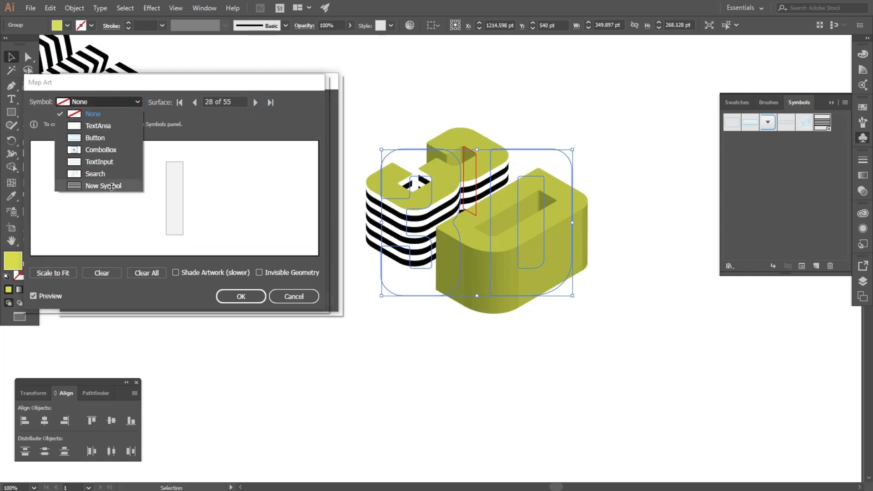
pyautogui.click(98, 185)
pyautogui.click(52, 272)
# Map the striped New Symbol onto the two surfaces of the 3 that follow surface 28, scaled to fit
pyautogui.click(255, 102)
pyautogui.click(137, 102)
pyautogui.click(103, 186)
pyautogui.click(53, 273)
pyautogui.click(255, 102)
pyautogui.click(136, 102)
pyautogui.click(97, 185)
pyautogui.click(53, 273)
# Map the striped New Symbol onto the next two surfaces around the 3's upper opening, scaling it to fit each
pyautogui.click(255, 102)
pyautogui.click(137, 101)
pyautogui.click(93, 185)
pyautogui.click(52, 273)
pyautogui.click(255, 102)
pyautogui.click(137, 102)
pyautogui.click(96, 185)
pyautogui.click(53, 272)
# Map the striped New Symbol onto one more surface of the 3, scaled to fit, and advance to surface 35
pyautogui.click(255, 103)
pyautogui.click(127, 100)
pyautogui.click(96, 185)
pyautogui.click(63, 273)
pyautogui.click(255, 102)
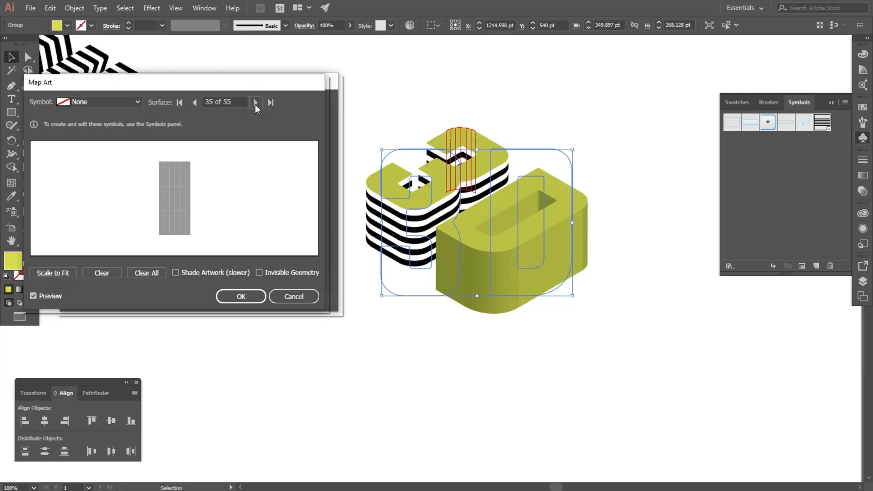
# Go to the D's outer side surfaces and map the striped New Symbol onto the first two, scaled to fit
pyautogui.click(255, 104)
pyautogui.click(255, 103)
pyautogui.click(255, 103)
pyautogui.click(255, 104)
pyautogui.click(128, 101)
pyautogui.click(104, 183)
pyautogui.click(52, 272)
pyautogui.click(255, 102)
pyautogui.click(128, 101)
pyautogui.click(95, 184)
pyautogui.click(53, 273)
# Map the striped New Symbol onto the next three outer side surfaces of the D, scaling it to fit each
pyautogui.click(255, 102)
pyautogui.click(127, 102)
pyautogui.click(97, 184)
pyautogui.click(53, 273)
pyautogui.click(255, 102)
pyautogui.click(127, 102)
pyautogui.click(108, 186)
pyautogui.click(53, 273)
pyautogui.click(255, 102)
pyautogui.click(136, 103)
pyautogui.click(116, 181)
pyautogui.click(53, 273)
# Go to surface 50 inside the D's opening and map the striped New Symbol onto it, scaled to fit
pyautogui.click(256, 102)
pyautogui.click(256, 103)
pyautogui.click(256, 102)
pyautogui.click(256, 102)
pyautogui.click(256, 102)
pyautogui.click(256, 102)
pyautogui.click(256, 103)
pyautogui.click(137, 102)
pyautogui.click(108, 184)
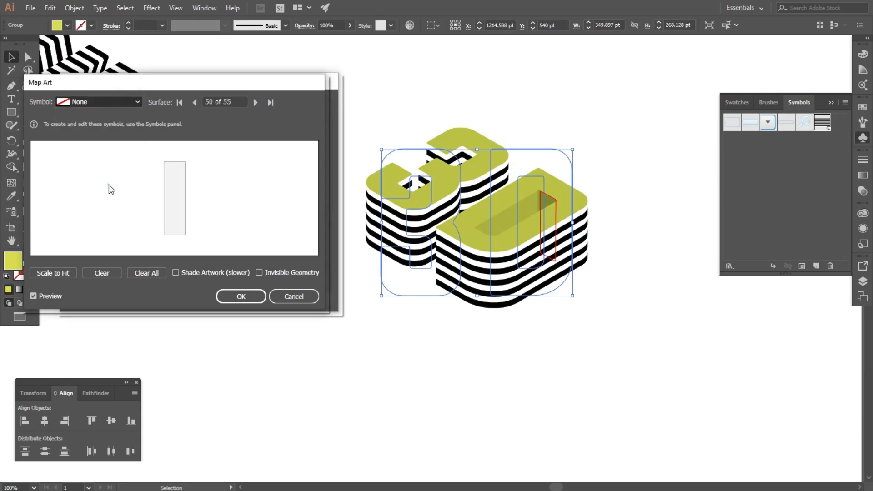
pyautogui.click(53, 272)
# Map the striped New Symbol onto the remaining visible inner surfaces of the D's opening, scaled to fit
pyautogui.click(255, 103)
pyautogui.click(137, 102)
pyautogui.click(105, 186)
pyautogui.click(53, 272)
pyautogui.click(255, 102)
pyautogui.click(53, 272)
pyautogui.click(256, 103)
pyautogui.click(137, 102)
pyautogui.click(108, 185)
pyautogui.click(63, 274)
# Go through the last surfaces, then accept the mapped artwork and the Extrude & Bevel effect on the 3D lettering
pyautogui.click(256, 102)
pyautogui.click(256, 102)
pyautogui.click(256, 103)
pyautogui.click(256, 103)
pyautogui.click(241, 298)
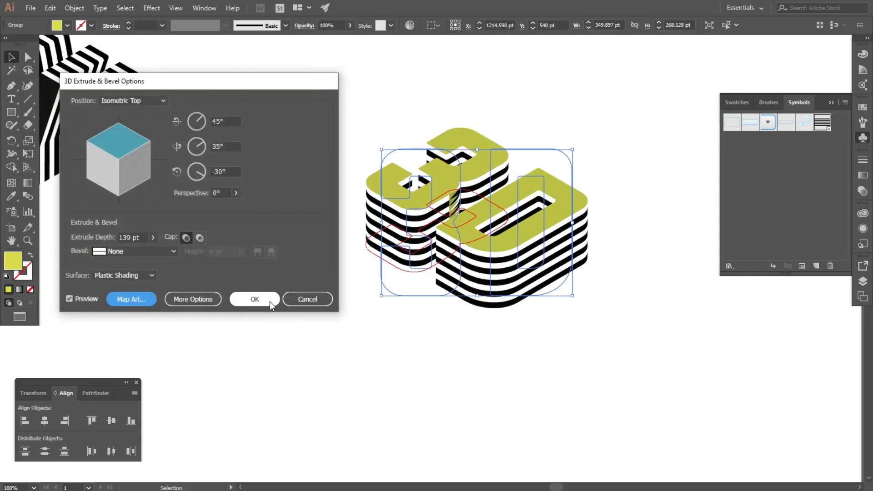
pyautogui.scroll(-1, 456, 289)
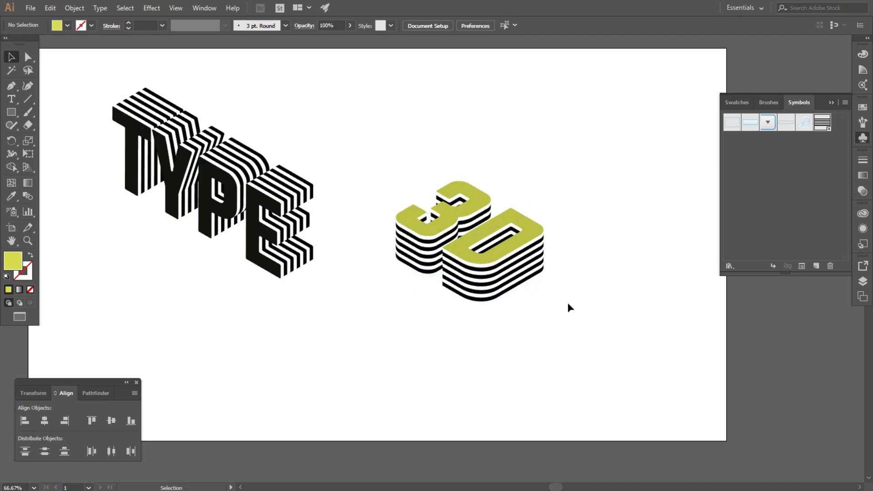
# Recolor the 3D group by sampling the black fill of the TYPE lettering with the Eyedropper, then deselect it
pyautogui.click(446, 211)
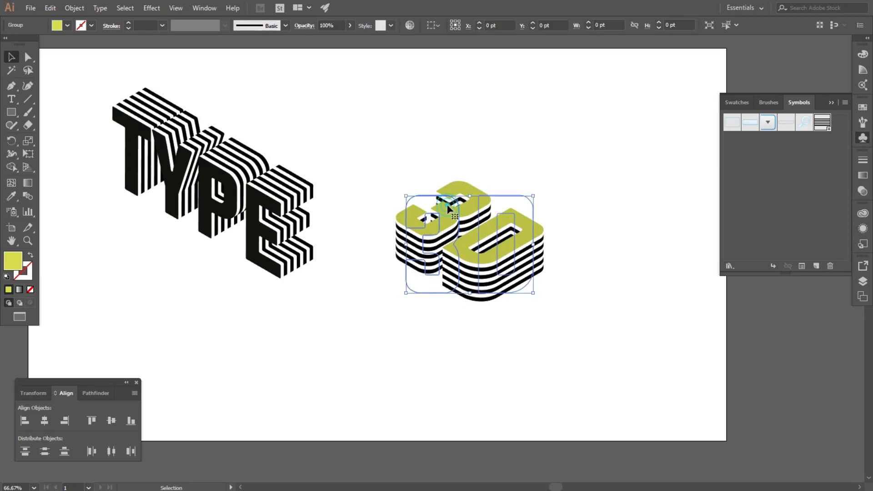
pyautogui.click(11, 197)
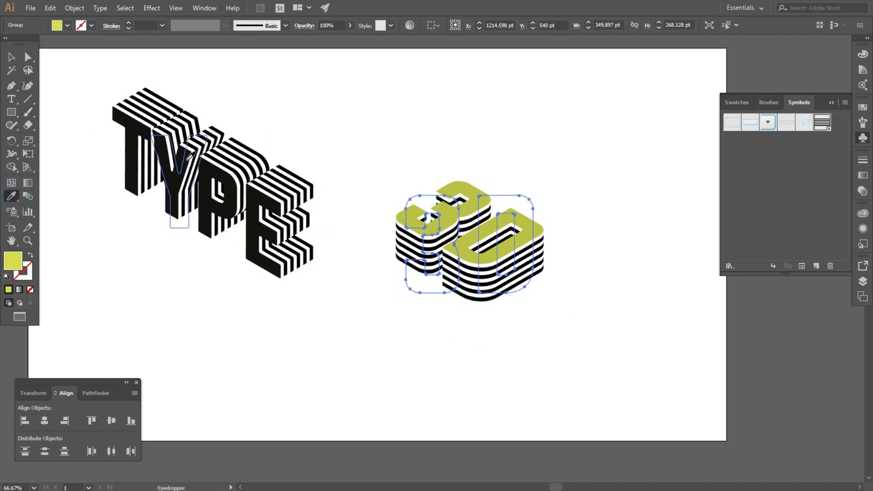
pyautogui.click(178, 182)
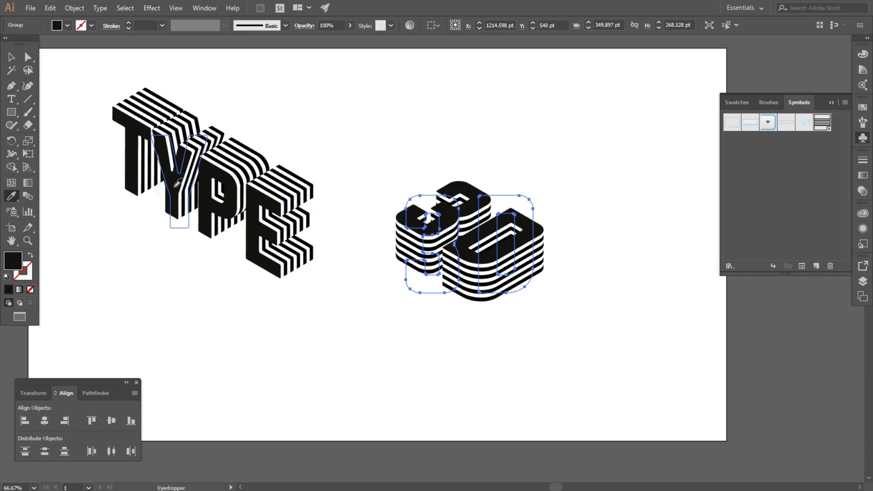
pyautogui.click(400, 111)
# Arrange the two lettering groups close together, with 3D below and to the left of TYPE
pyautogui.moveTo(514, 204); pyautogui.dragTo(496, 253)
pyautogui.moveTo(393, 196); pyautogui.dragTo(520, 169)
pyautogui.moveTo(528, 249); pyautogui.dragTo(457, 254)
pyautogui.moveTo(565, 165); pyautogui.dragTo(475, 207)
pyautogui.scroll(3, 502, 221)
pyautogui.click(535, 255)
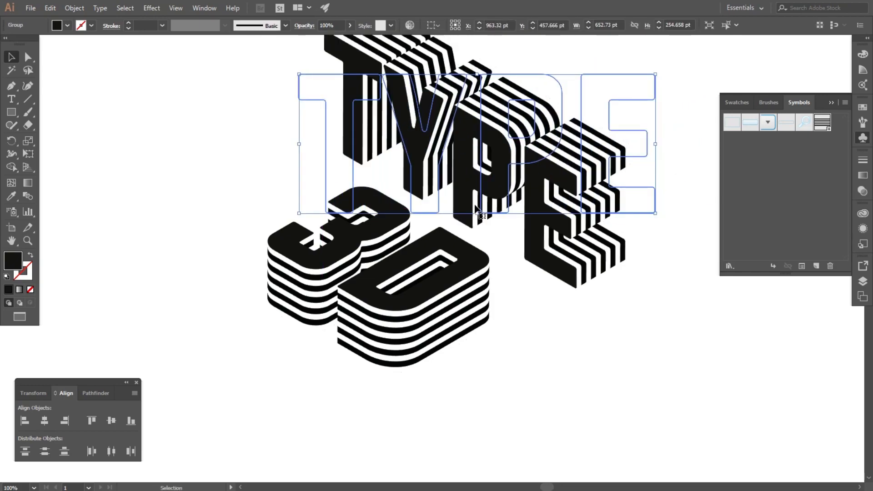
# Apply the Rasterize effect to both the TYPE and 3D groups at High (300 ppi) resolution with a transparent background
pyautogui.scroll(-2, 279, 340)
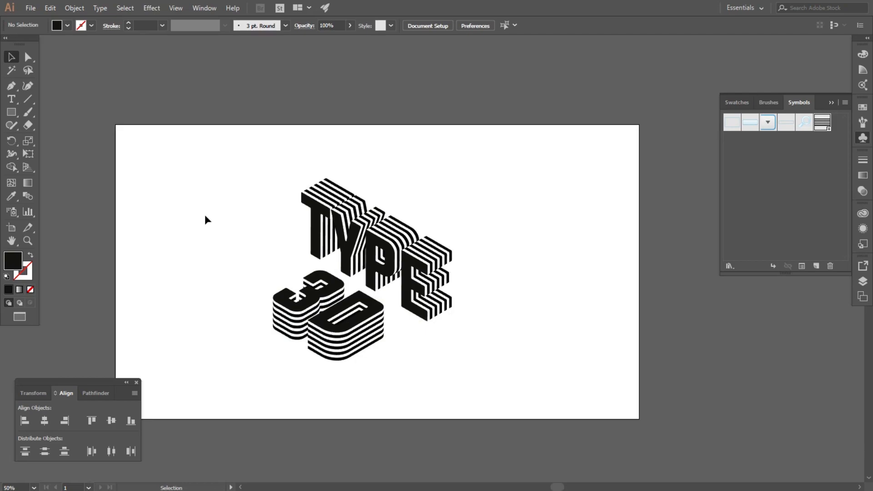
pyautogui.scroll(-1, 214, 214)
pyautogui.scroll(2, 224, 236)
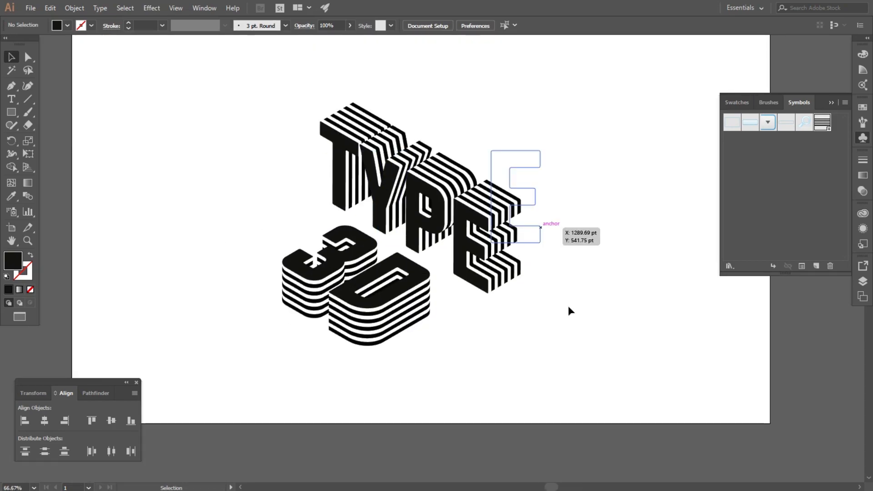
pyautogui.moveTo(182, 99); pyautogui.dragTo(532, 362)
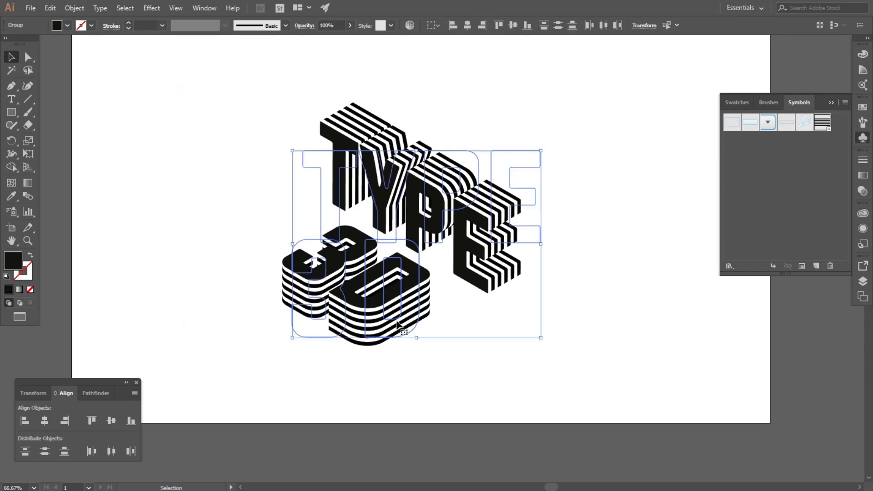
pyautogui.click(153, 7)
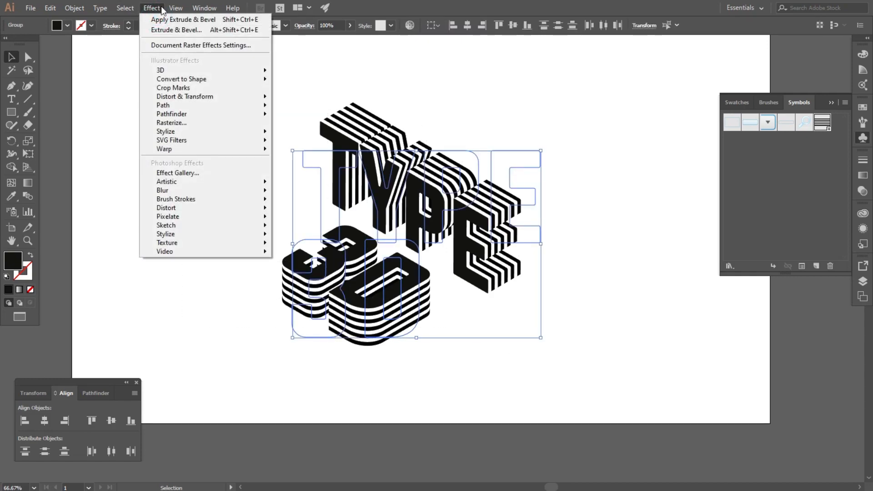
pyautogui.click(177, 121)
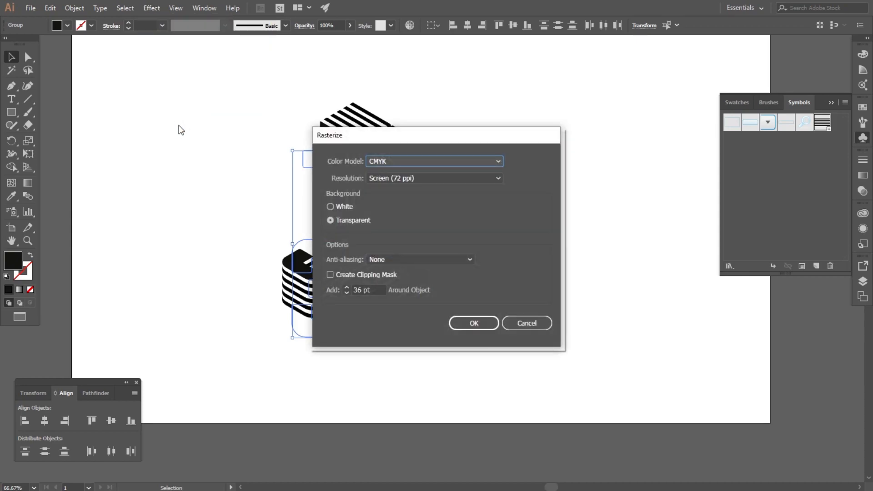
pyautogui.moveTo(459, 137); pyautogui.dragTo(662, 104)
pyautogui.click(662, 147)
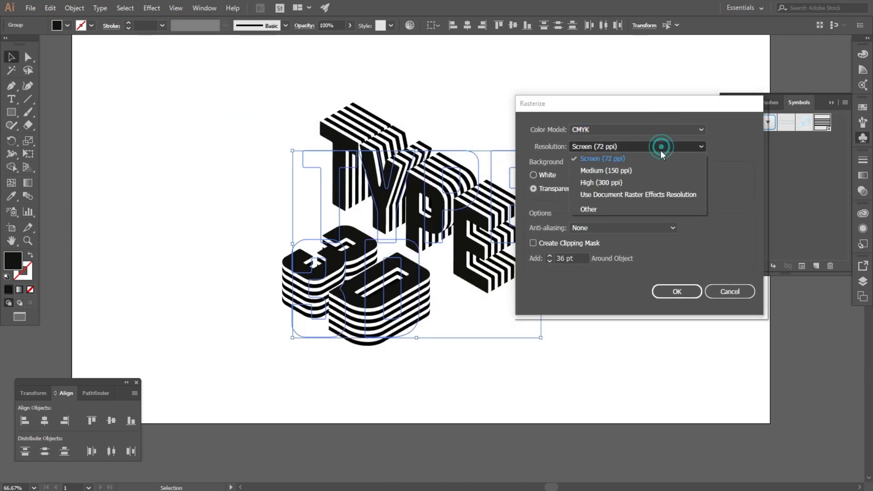
pyautogui.click(612, 185)
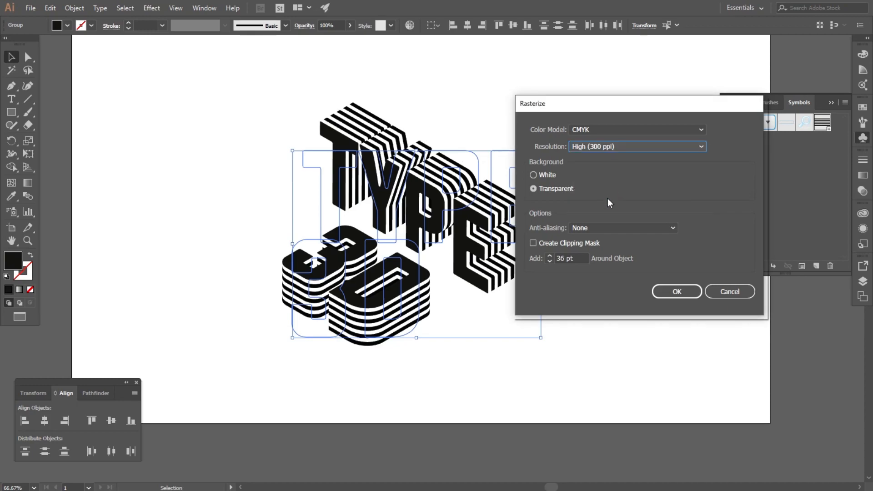
pyautogui.click(672, 292)
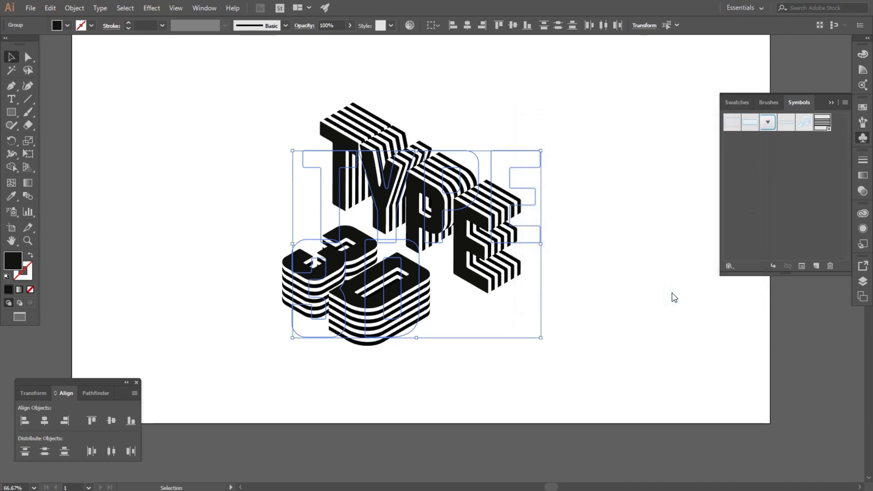
pyautogui.click(631, 259)
# Add a drop shadow to the 3D group in Multiply mode with 75% opacity, 7 pt X and Y offsets and 5 pt blur
pyautogui.scroll(1, 426, 181)
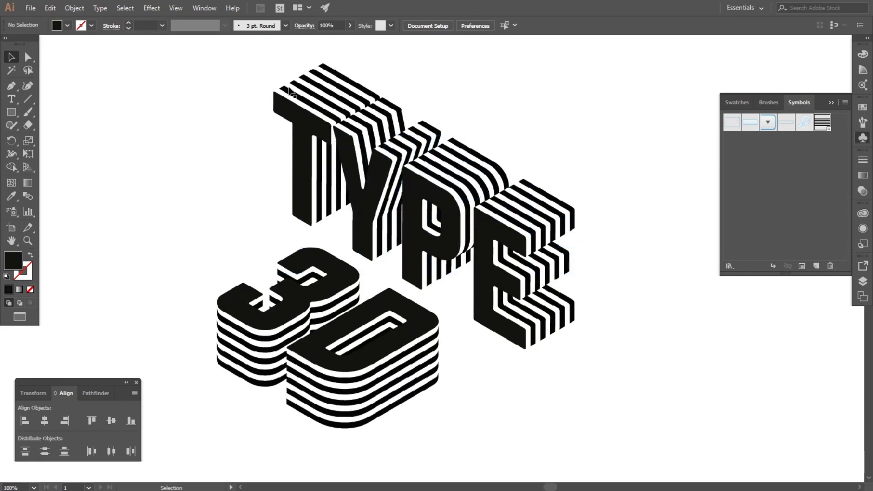
pyautogui.click(266, 379)
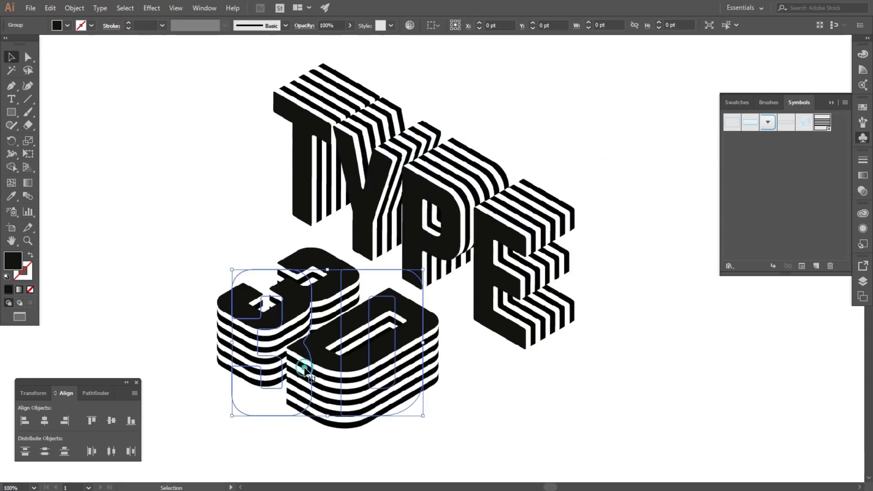
pyautogui.click(152, 10)
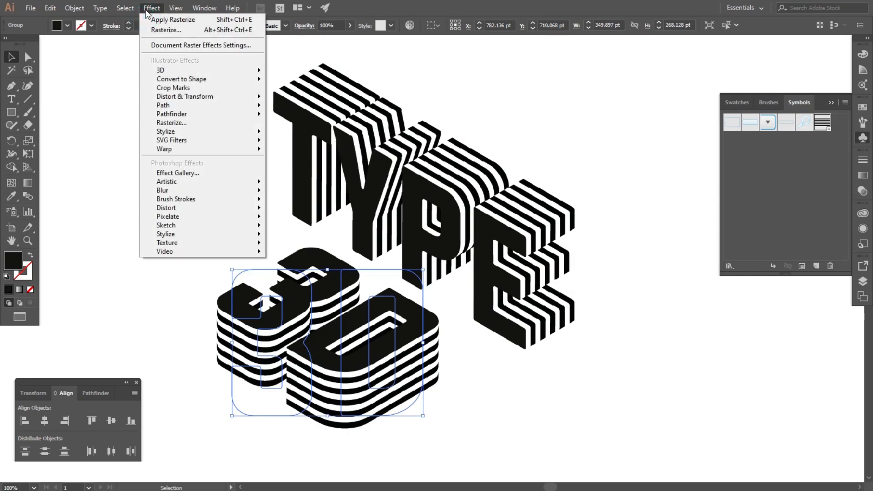
pyautogui.moveTo(181, 131)
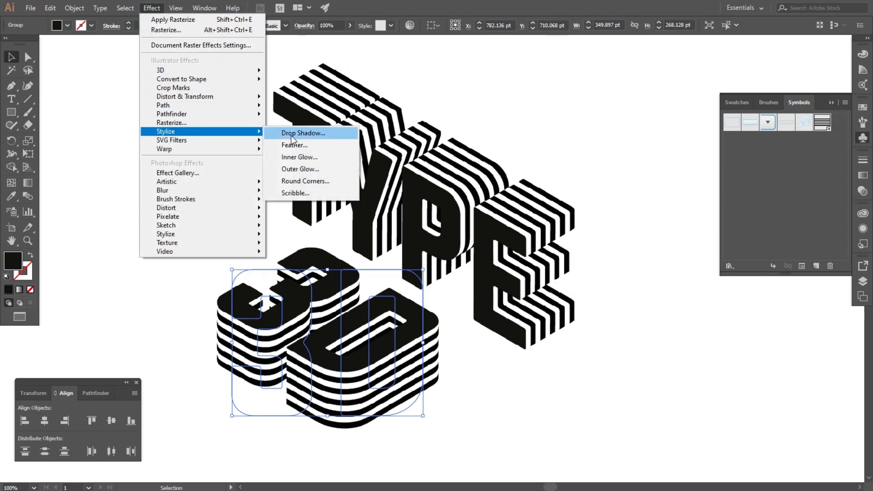
pyautogui.click(291, 135)
pyautogui.click(386, 301)
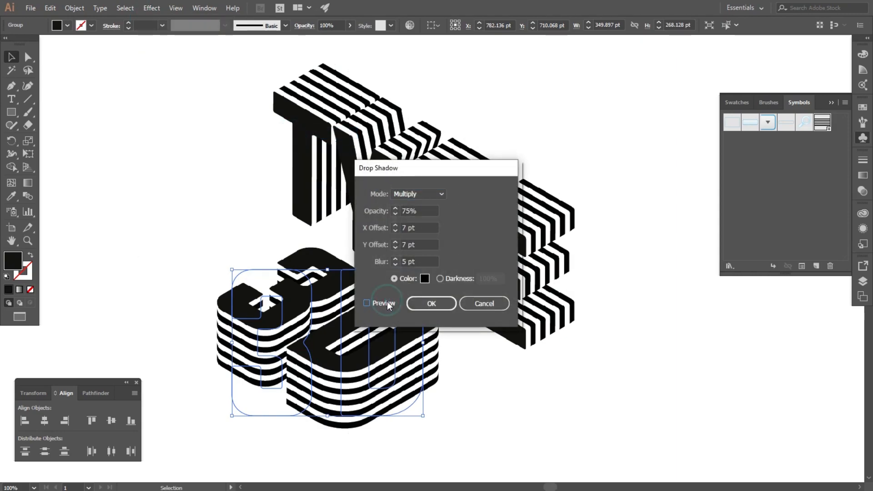
pyautogui.moveTo(469, 171); pyautogui.dragTo(638, 139)
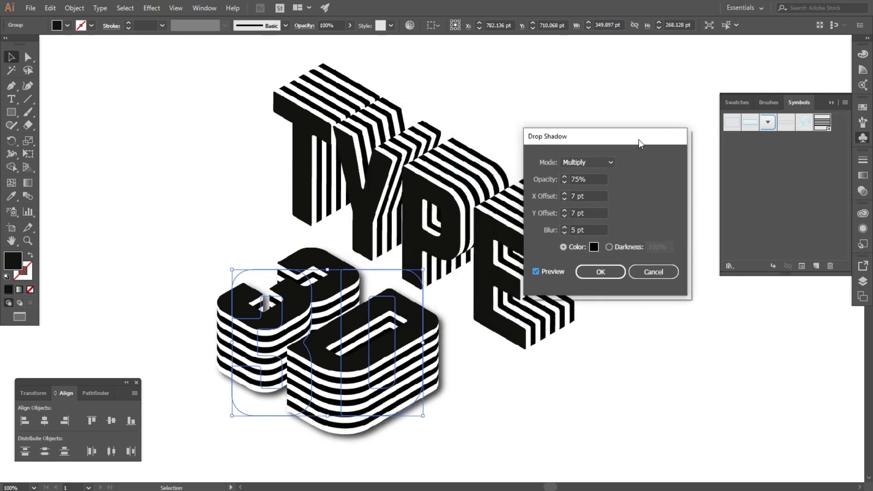
pyautogui.click(621, 272)
pyautogui.click(635, 324)
# Add the same drop shadow to the TYPE group: Multiply mode, 75% opacity, 7 pt X and Y offsets, 5 pt blur
pyautogui.click(543, 250)
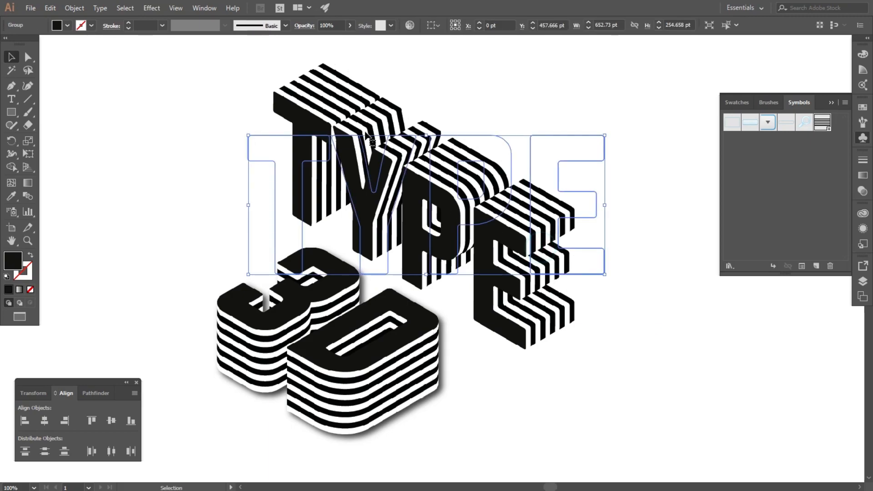
pyautogui.click(152, 8)
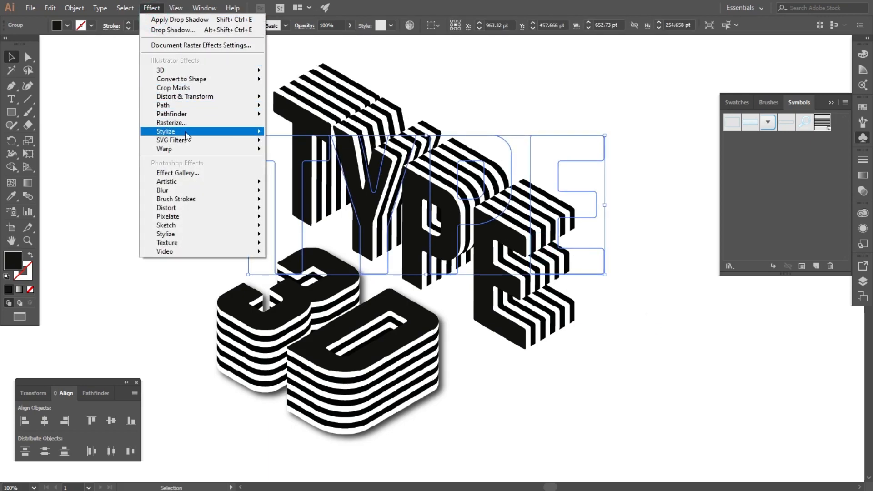
pyautogui.moveTo(185, 131)
pyautogui.click(324, 131)
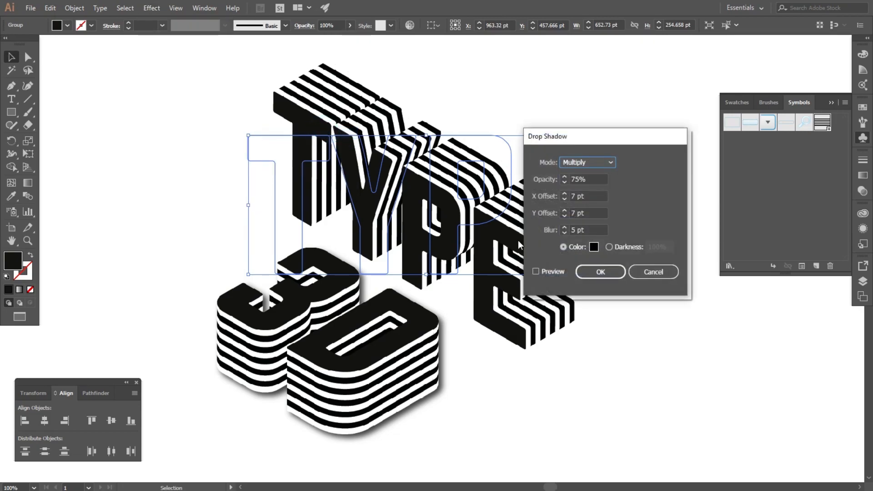
pyautogui.click(535, 272)
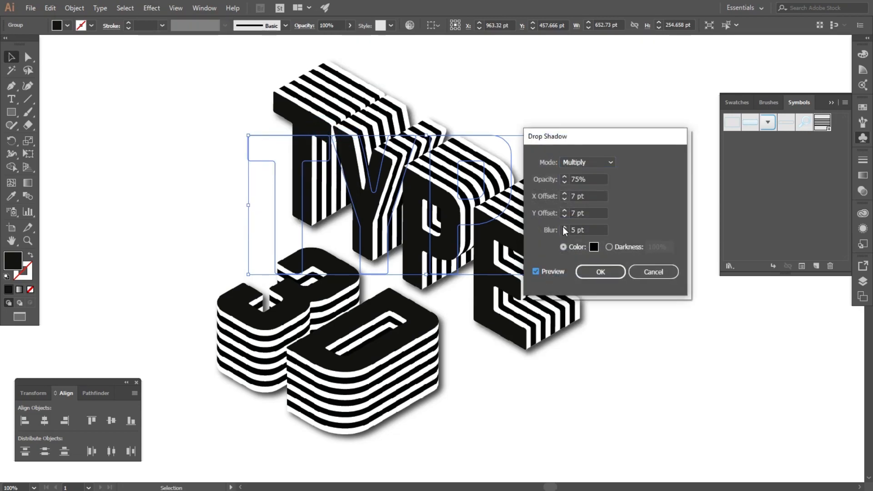
pyautogui.moveTo(598, 136); pyautogui.dragTo(739, 113)
pyautogui.click(729, 252)
pyautogui.click(674, 277)
# Move the 3D group up and to the left so it sits more tightly beneath the TYPE lettering
pyautogui.scroll(-3, 564, 252)
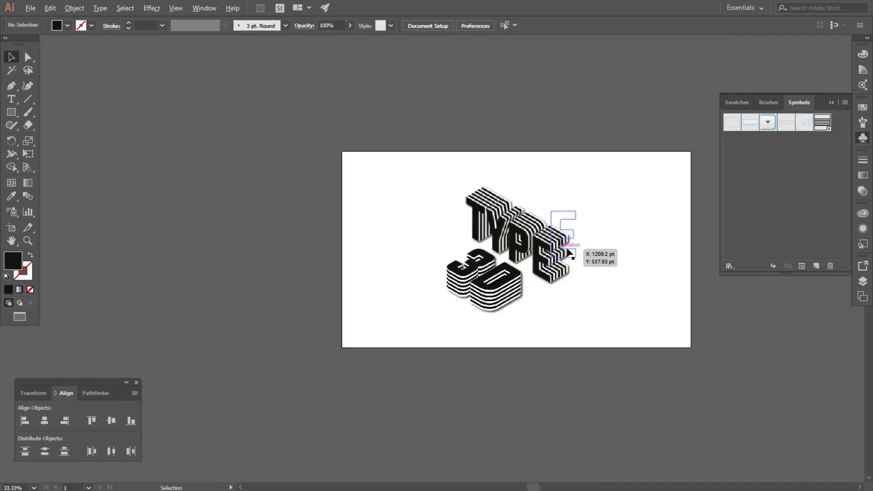
pyautogui.scroll(2, 556, 299)
pyautogui.moveTo(479, 300); pyautogui.dragTo(453, 260)
pyautogui.click(548, 291)
pyautogui.scroll(-1, 408, 319)
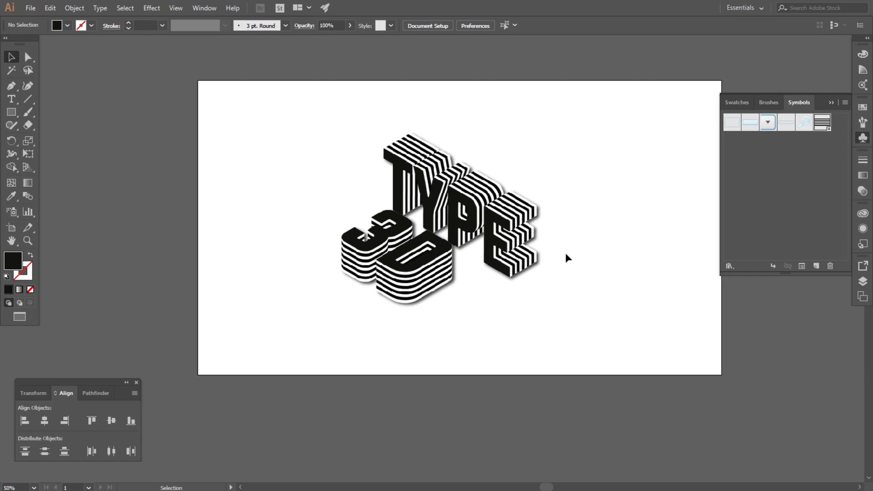
pyautogui.scroll(1, 440, 196)
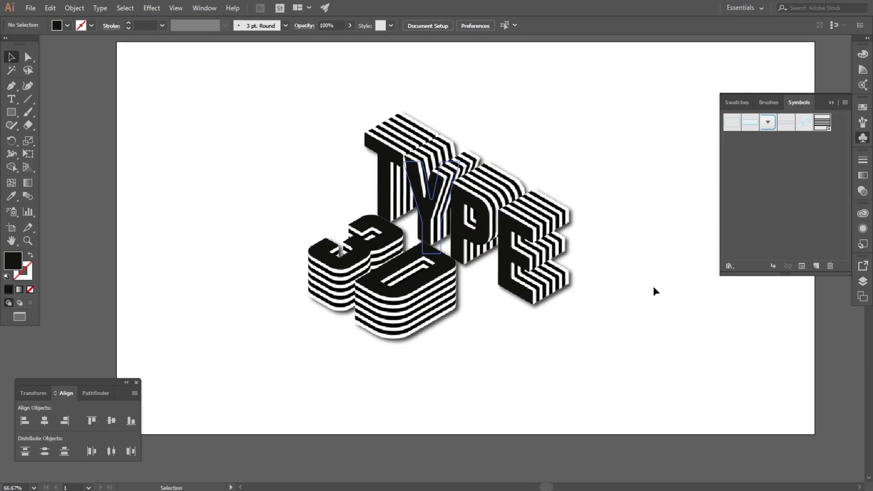